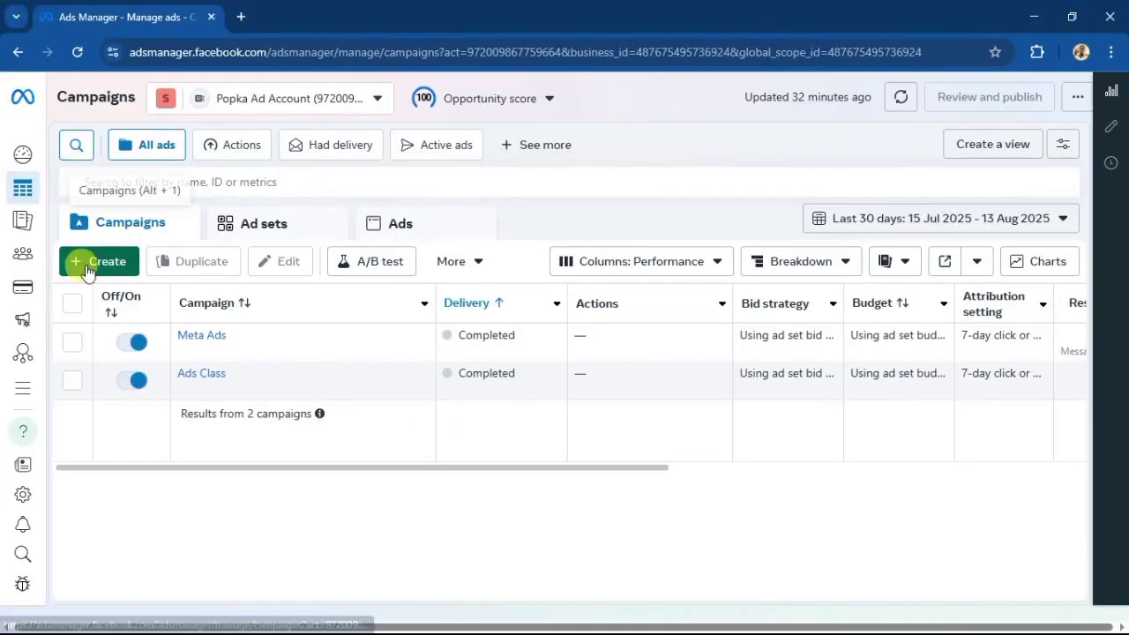
- Go to the Audiences page and bring up the Create Audience menu of audience types
{"action": "mouse_move", "coordinate": [26, 79]}
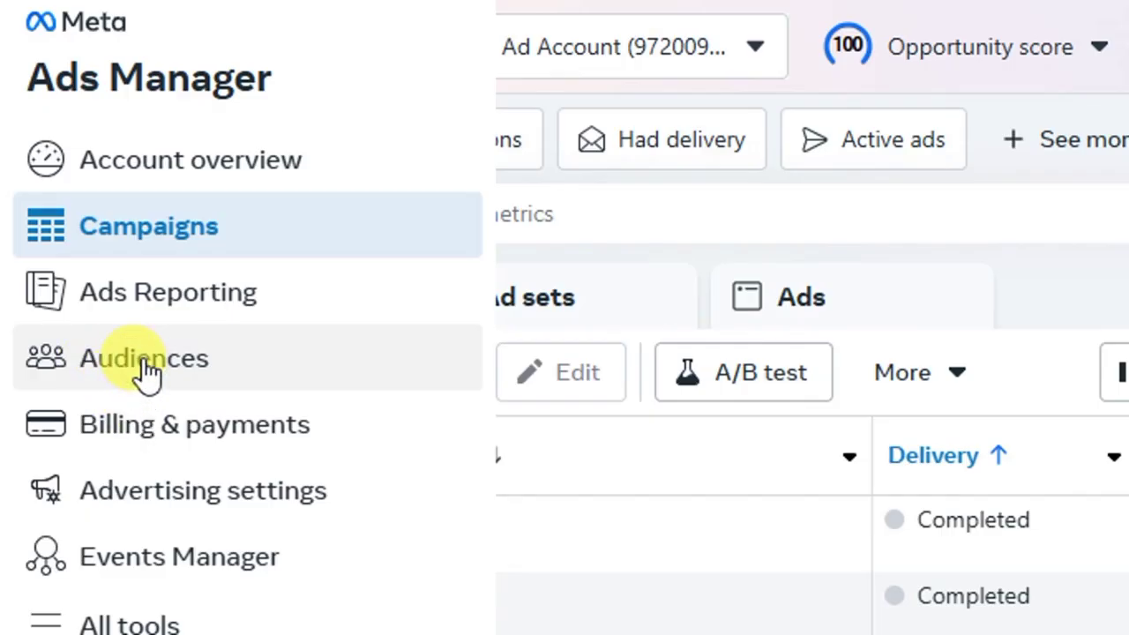
{"action": "left_click", "coordinate": [144, 369]}
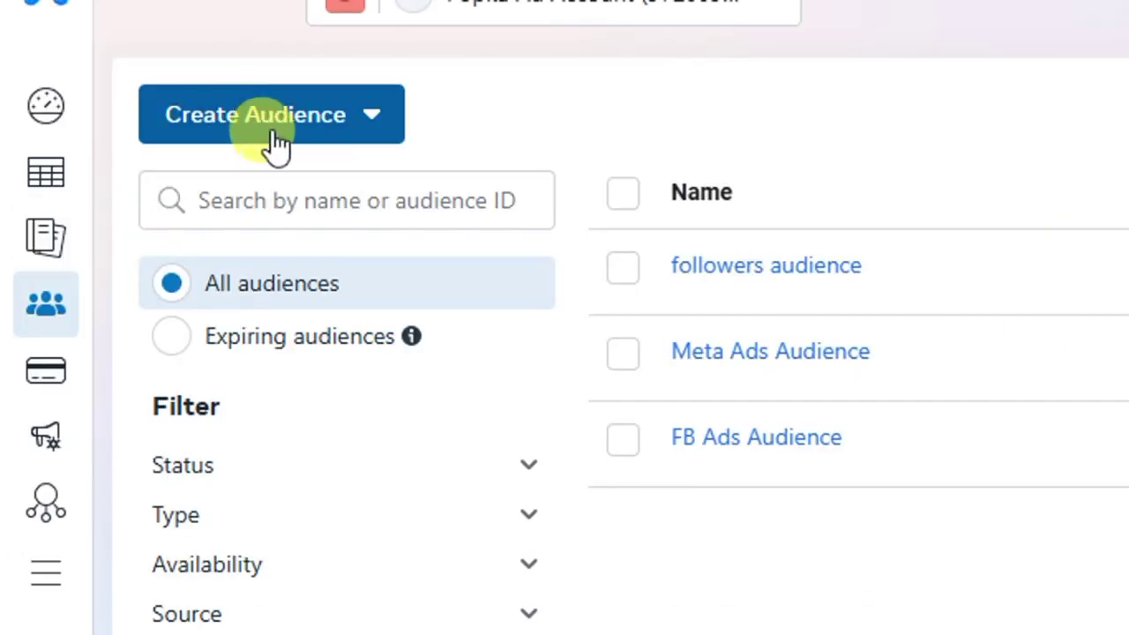
{"action": "left_click", "coordinate": [273, 130]}
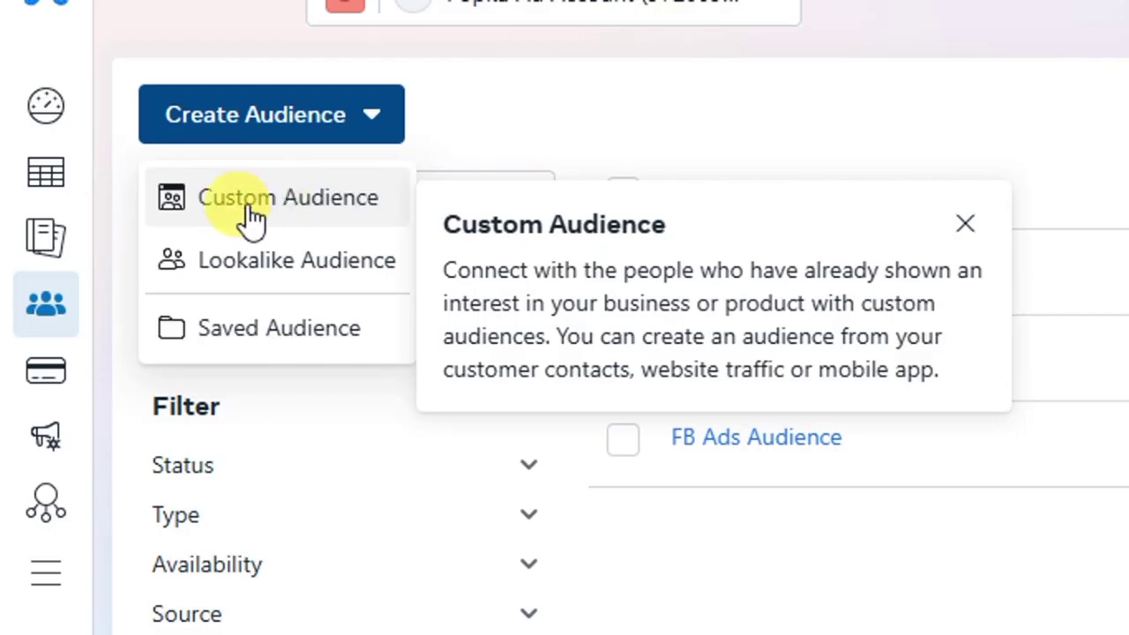
- Begin a Custom Audience and pick Video as its Meta source
{"action": "left_click", "coordinate": [265, 208]}
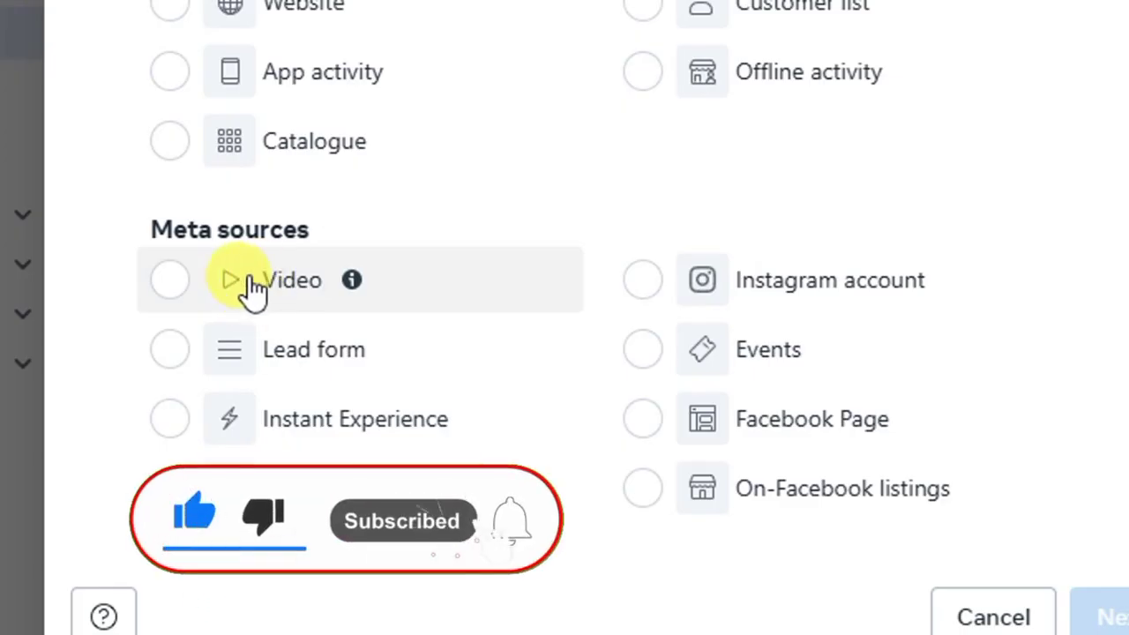
{"action": "left_click", "coordinate": [179, 284]}
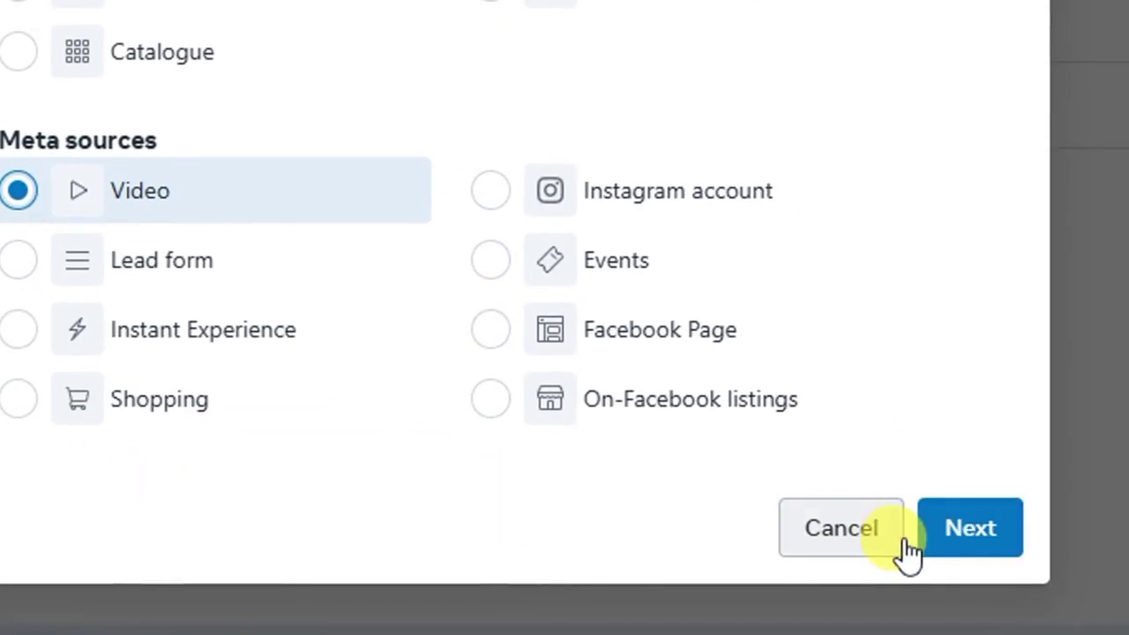
- Continue to the video engagement form, keep 365-day retention, and name it 'video views custom audience'
{"action": "left_click", "coordinate": [966, 527]}
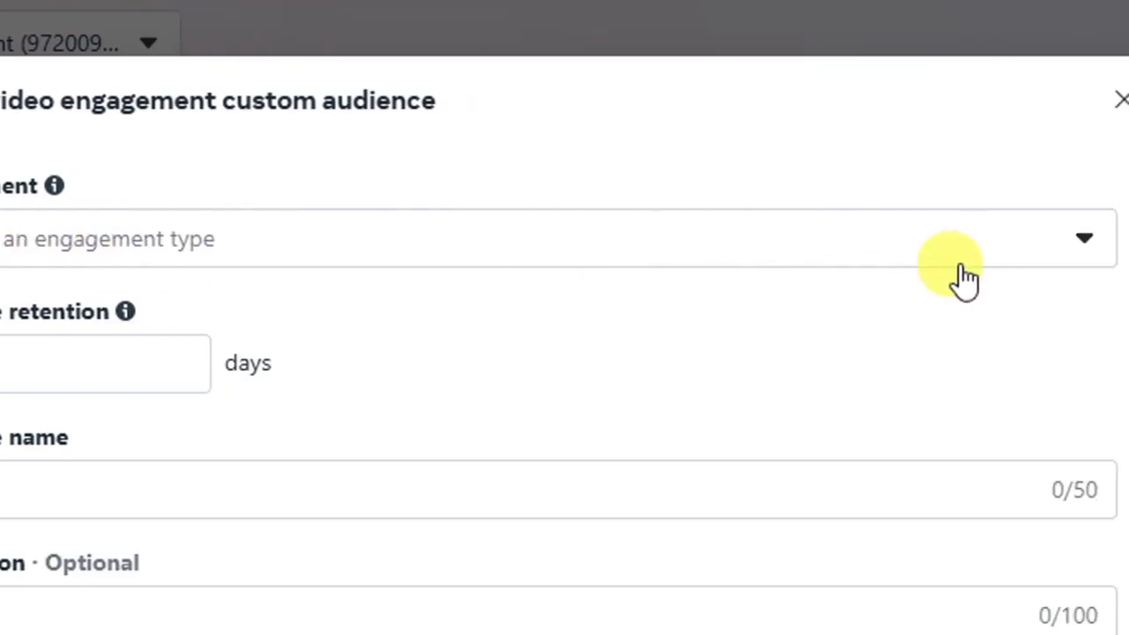
{"action": "left_click", "coordinate": [997, 238]}
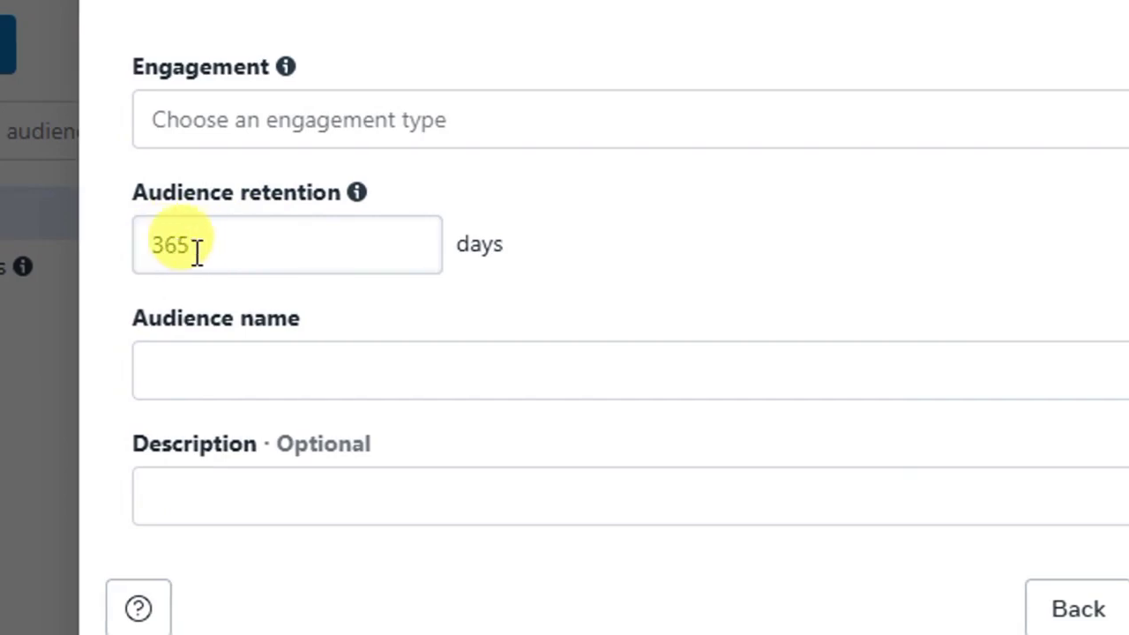
{"action": "left_click", "coordinate": [203, 245]}
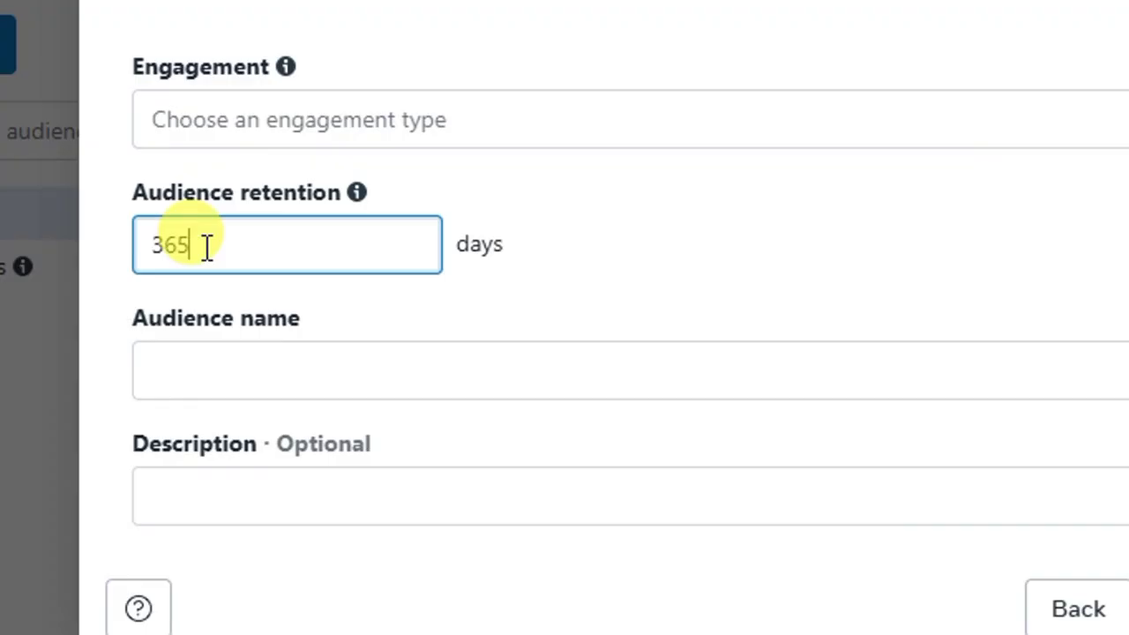
{"action": "left_click", "coordinate": [185, 370]}
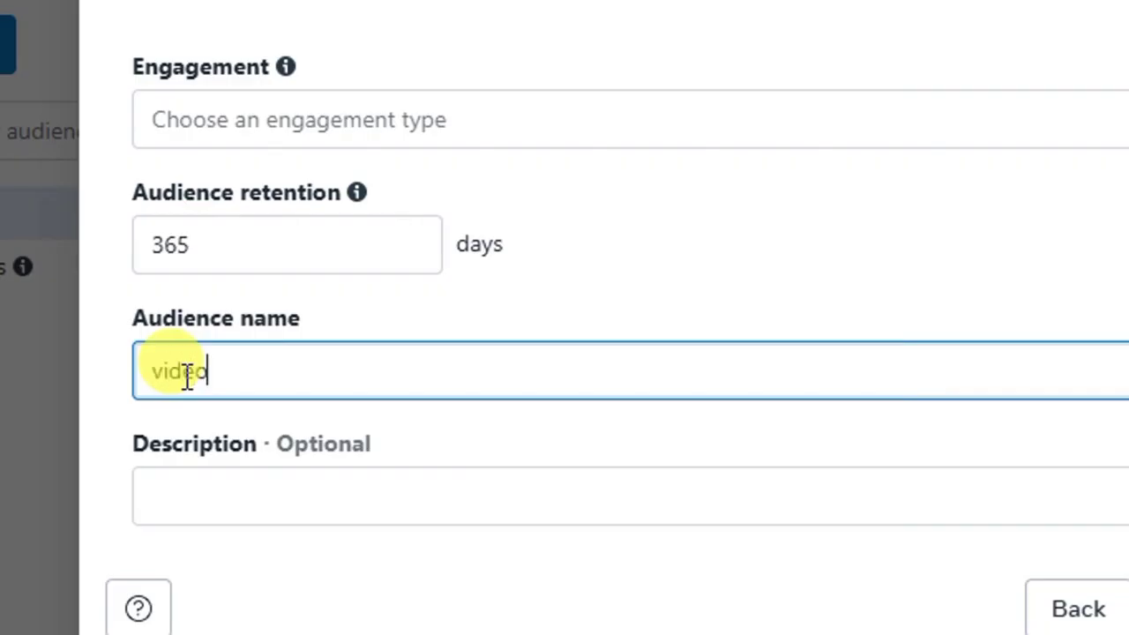
{"action": "type", "text": "video vi"}
{"action": "type", "text": "ews custom audience"}
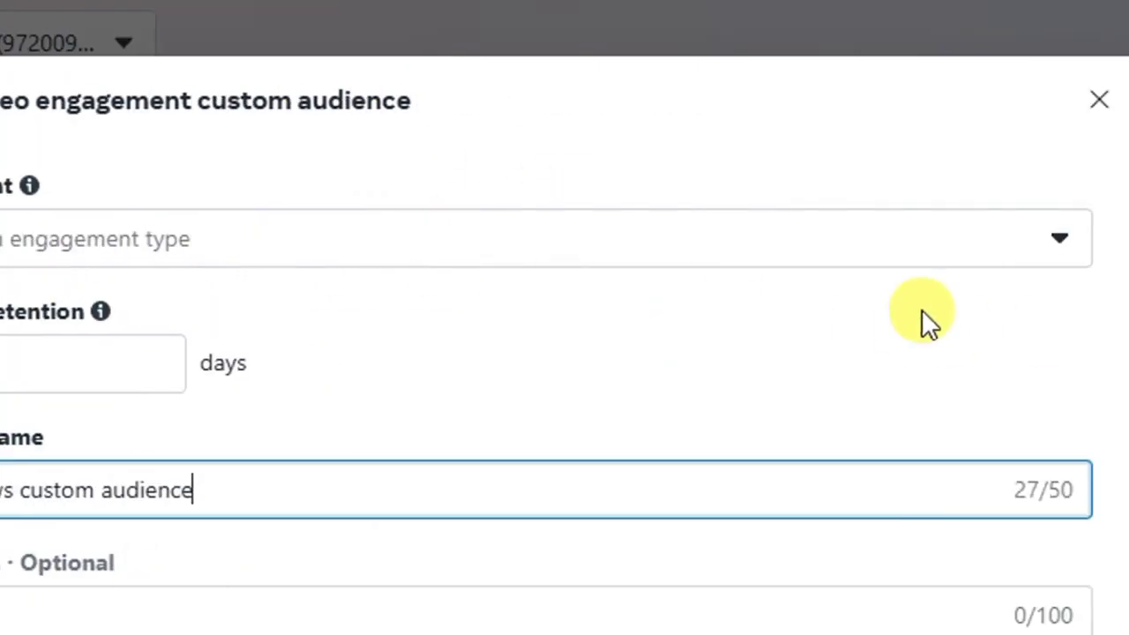
{"action": "left_click", "coordinate": [931, 247]}
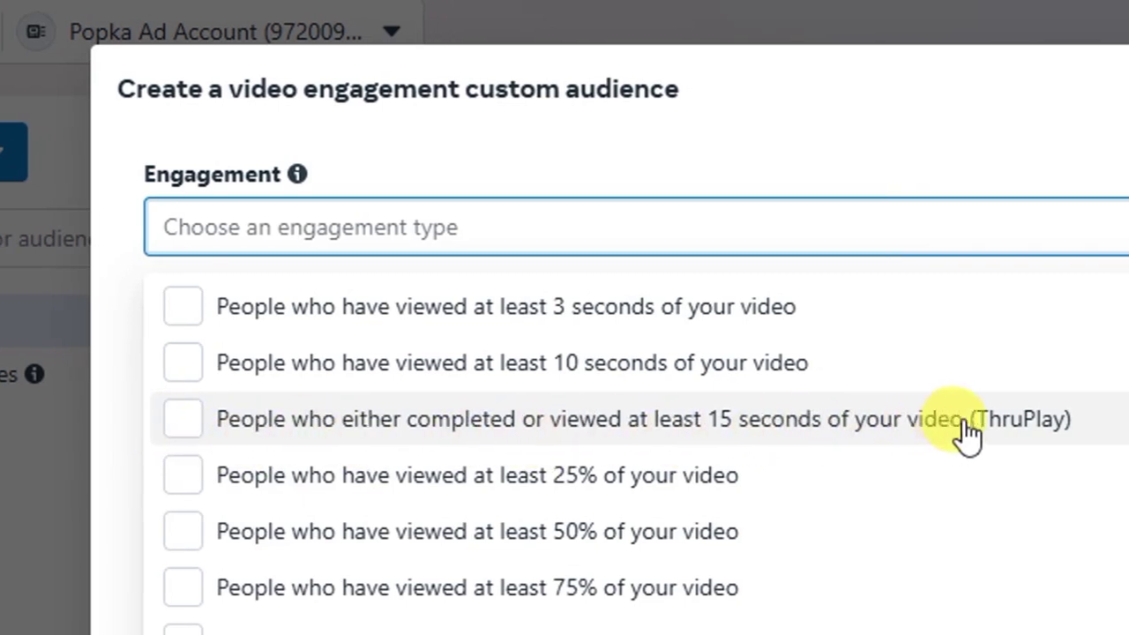
- Target ThruPlay or 15-second viewers of the first Food Wealth video and create the audience
{"action": "left_click", "coordinate": [183, 420]}
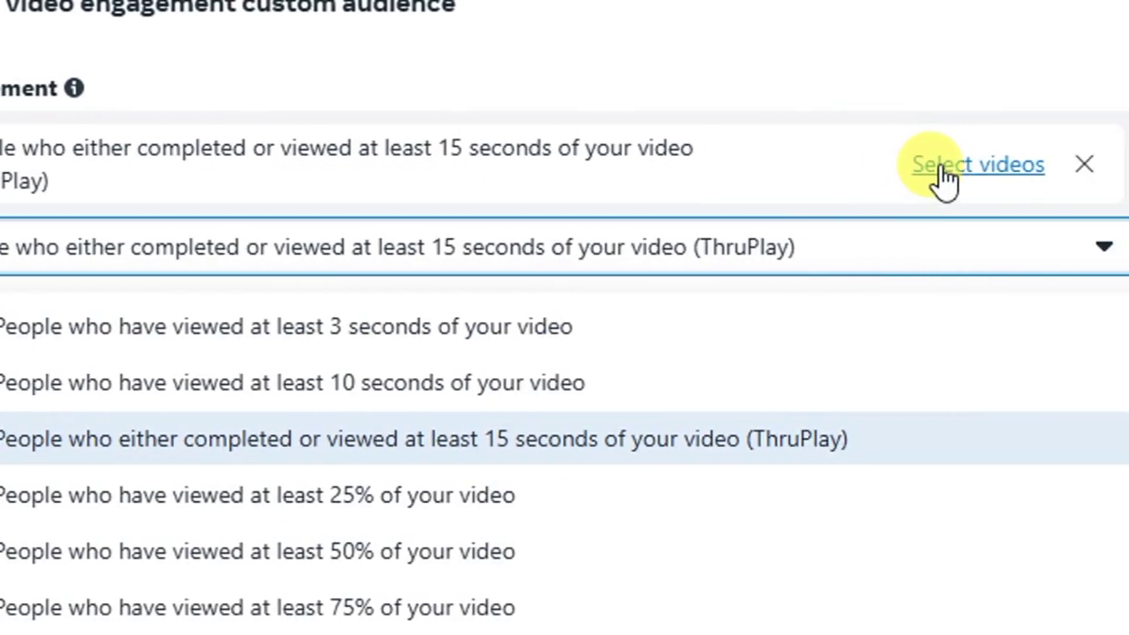
{"action": "left_click", "coordinate": [957, 172]}
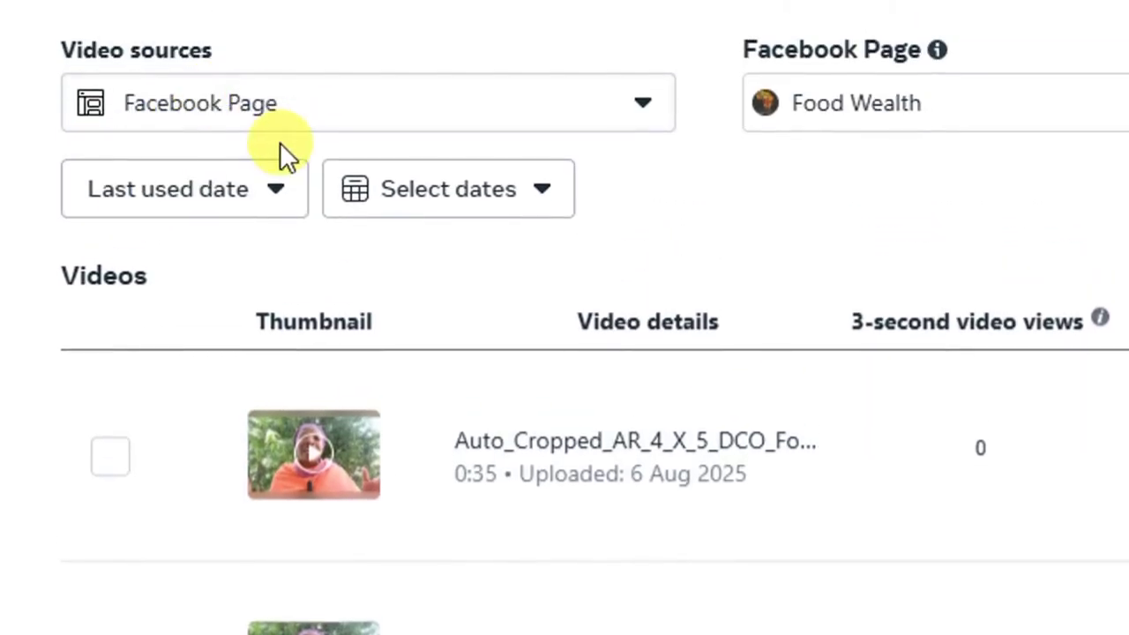
{"action": "scroll", "coordinate": [528, 339], "scroll_direction": "down", "scroll_amount": 1}
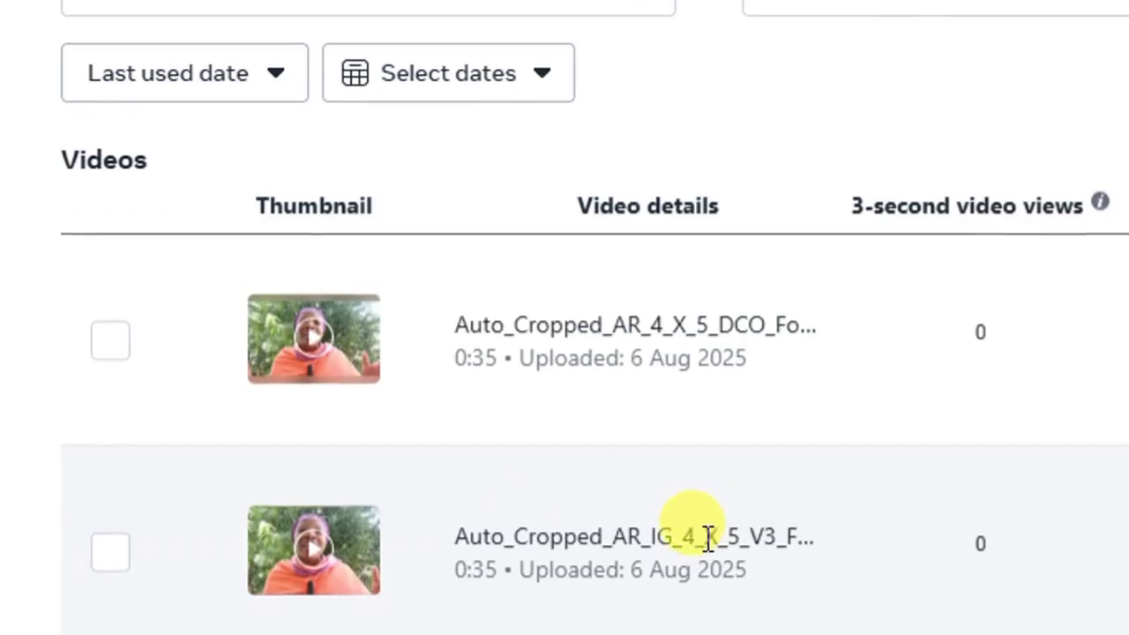
{"action": "scroll", "coordinate": [476, 405], "scroll_direction": "down", "scroll_amount": 1}
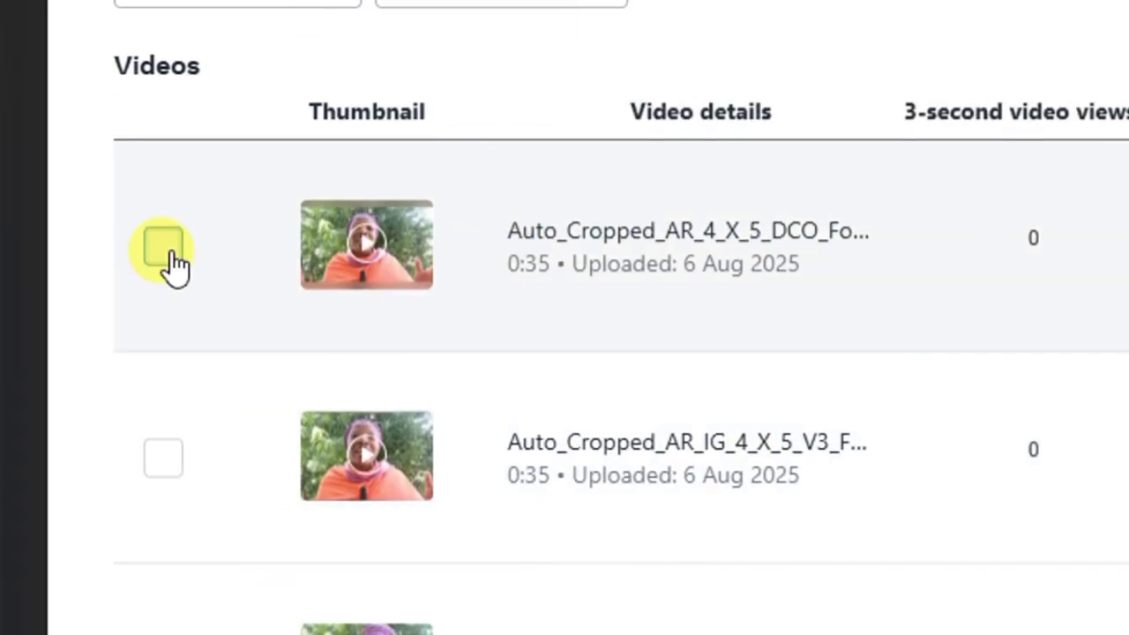
{"action": "left_click", "coordinate": [114, 250]}
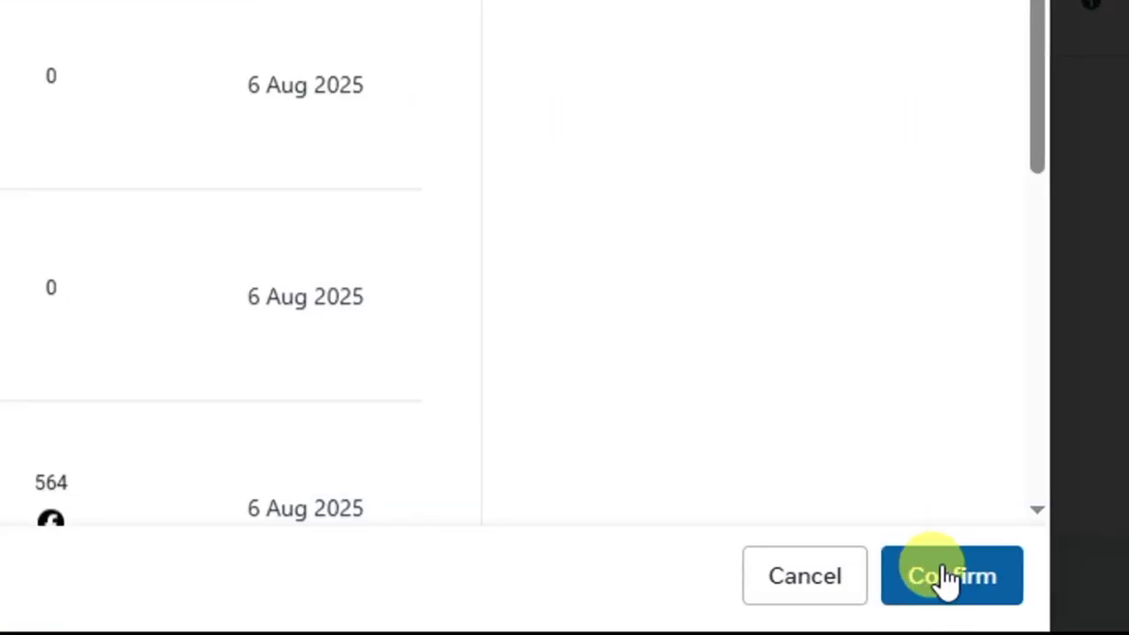
{"action": "left_click", "coordinate": [948, 578]}
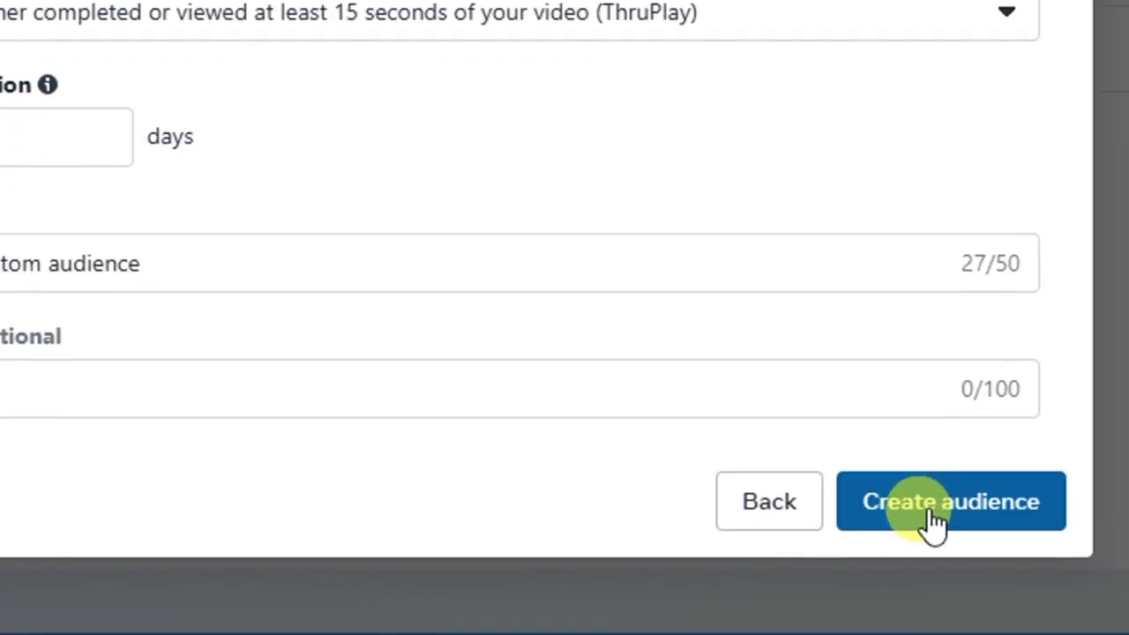
{"action": "left_click", "coordinate": [926, 516]}
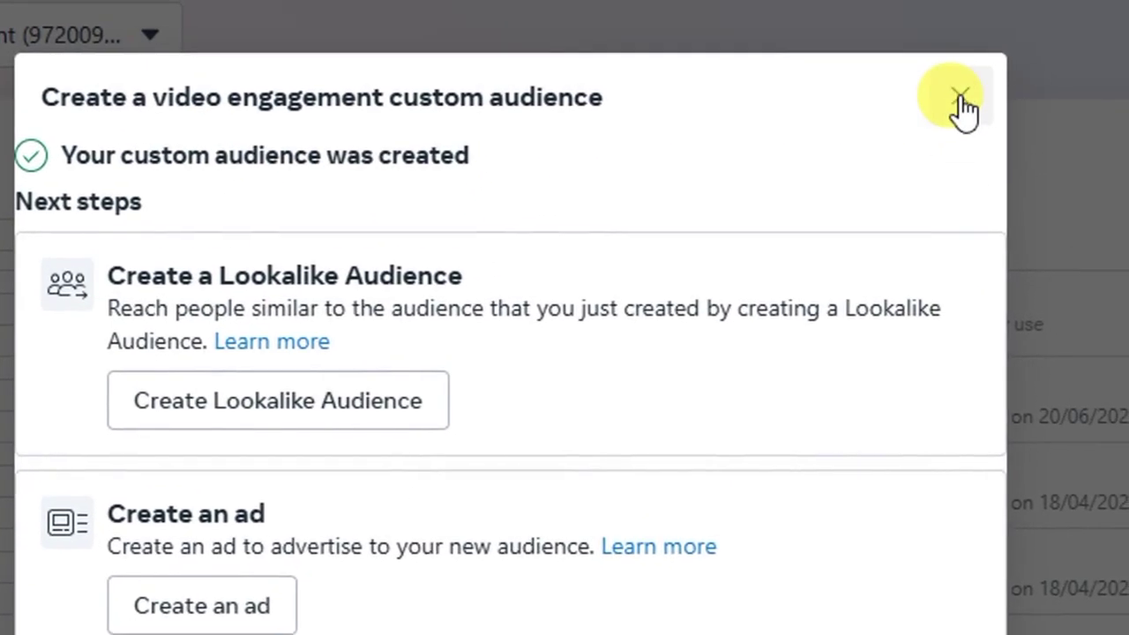
- Dismiss the audience-created confirmation and bring up the Create Audience menu again
{"action": "left_click", "coordinate": [964, 98]}
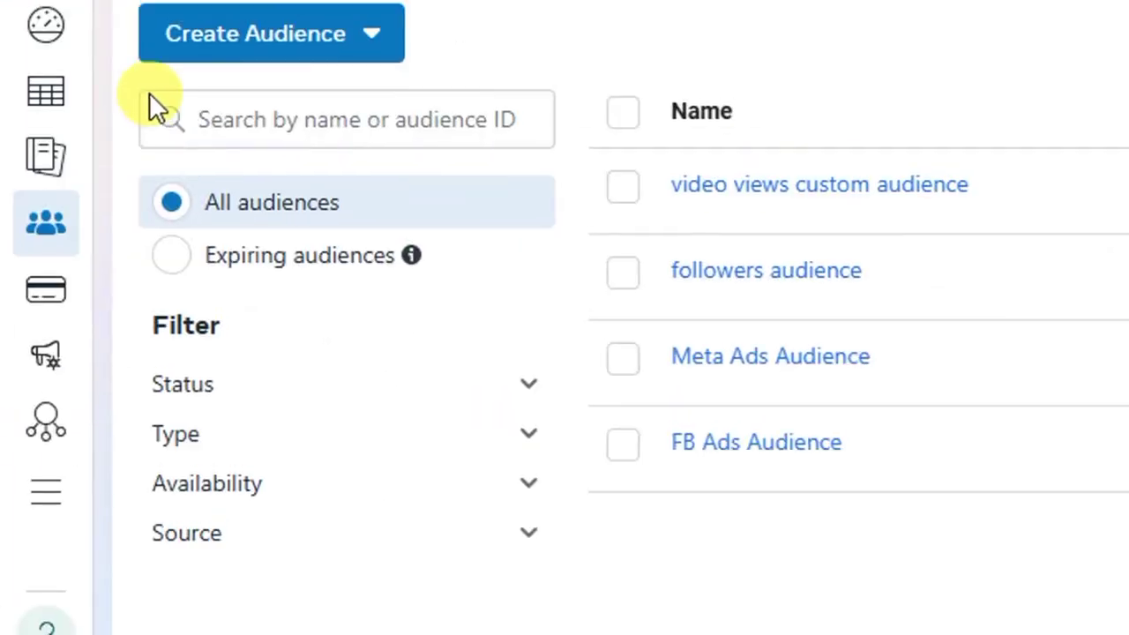
{"action": "left_click", "coordinate": [256, 33]}
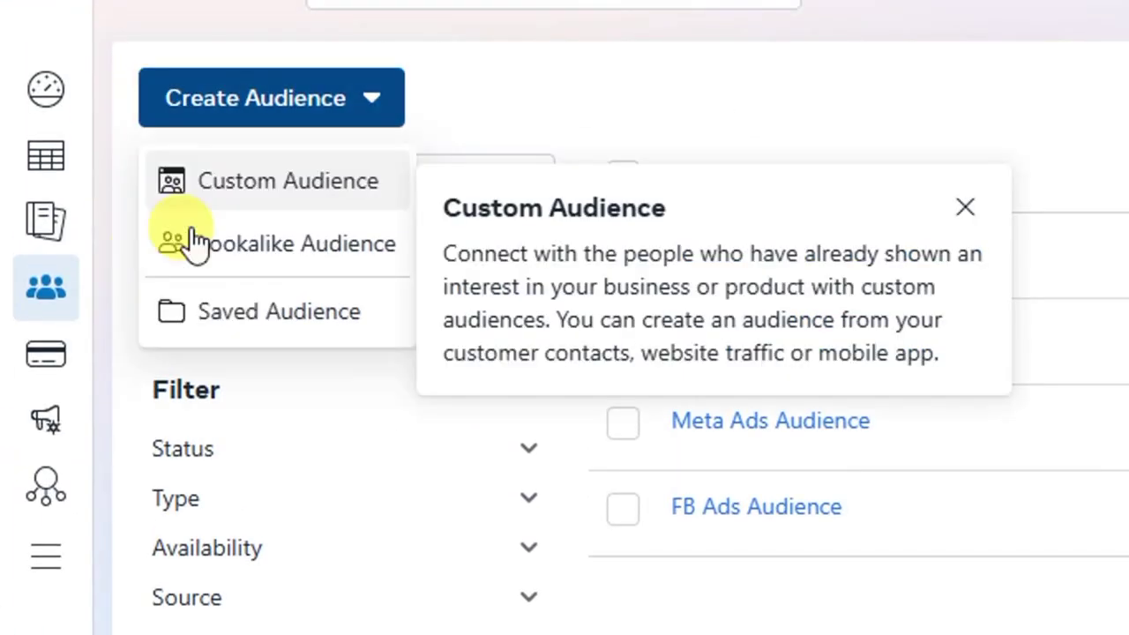
- Choose Custom Audience from the Create Audience menu
{"action": "left_click", "coordinate": [269, 185]}
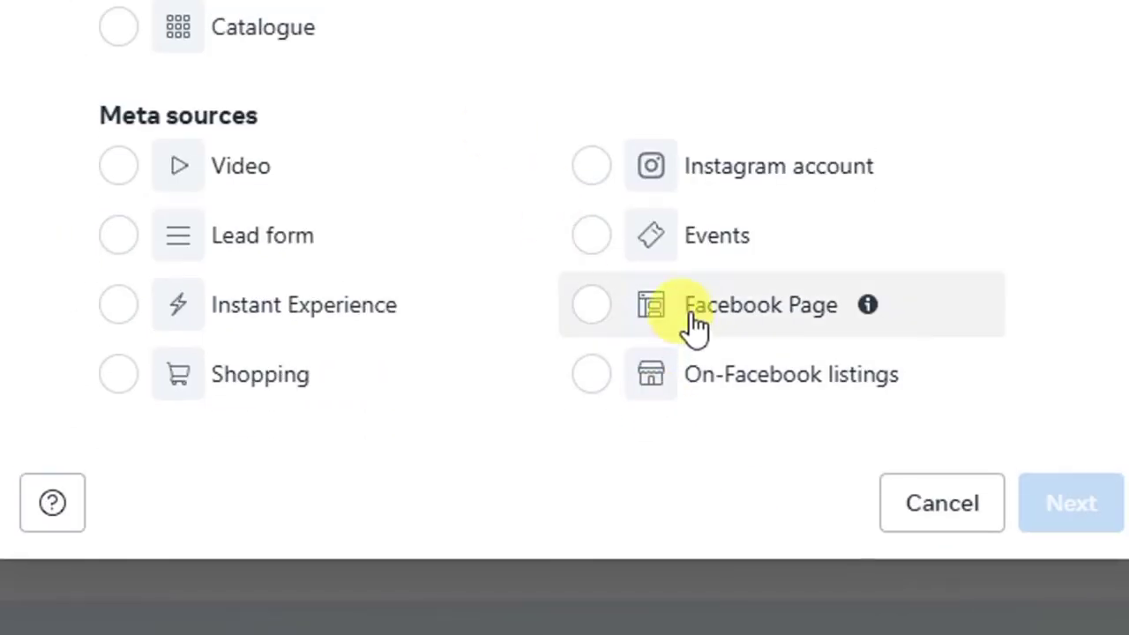
- Use Facebook Page as the audience source with Food Wealth as the page
{"action": "left_click", "coordinate": [591, 316]}
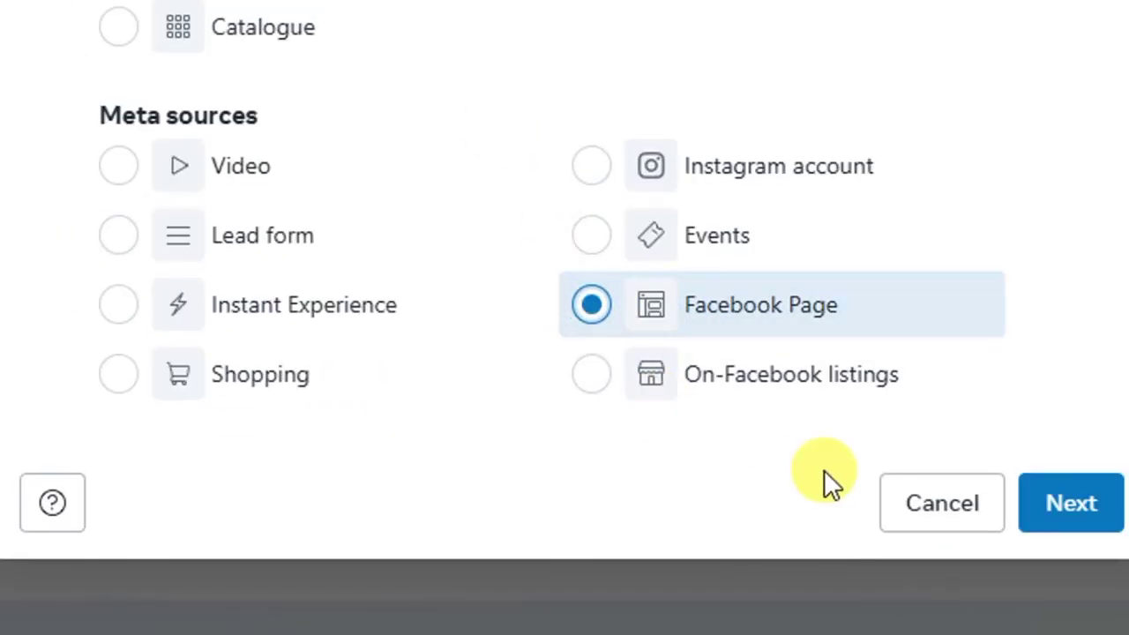
{"action": "left_click", "coordinate": [1071, 504]}
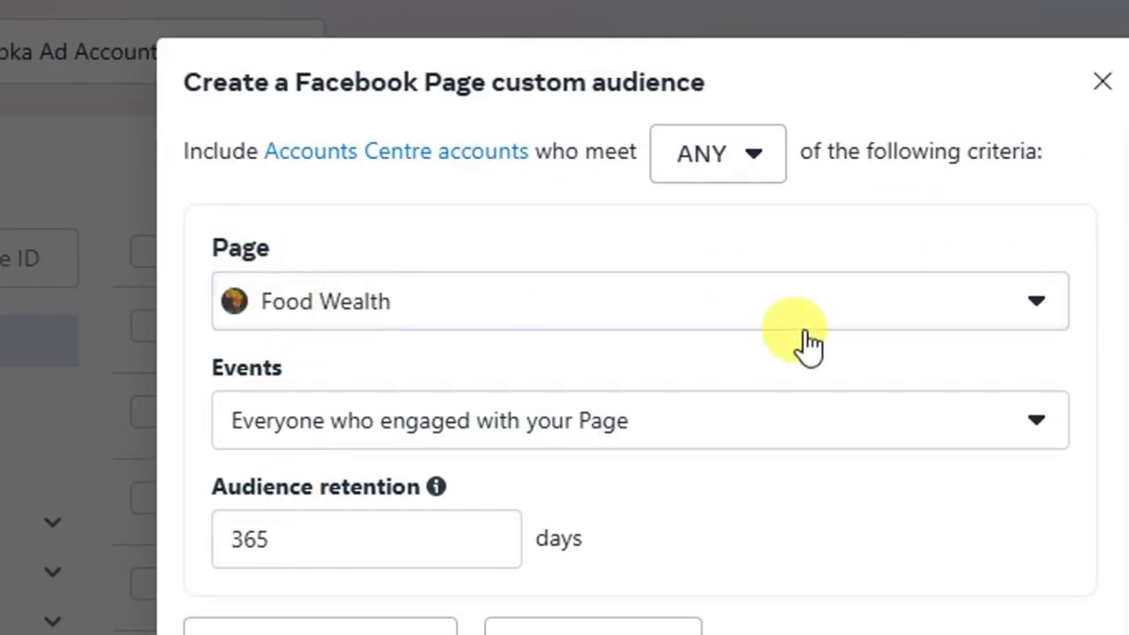
{"action": "left_click", "coordinate": [1037, 302]}
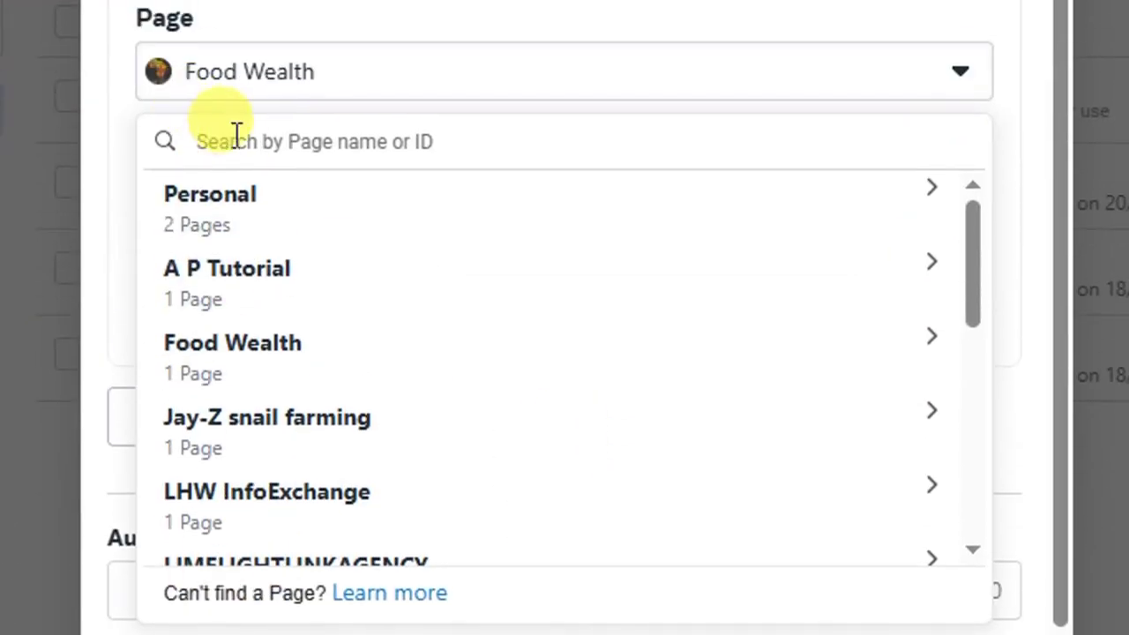
{"action": "left_click", "coordinate": [186, 93]}
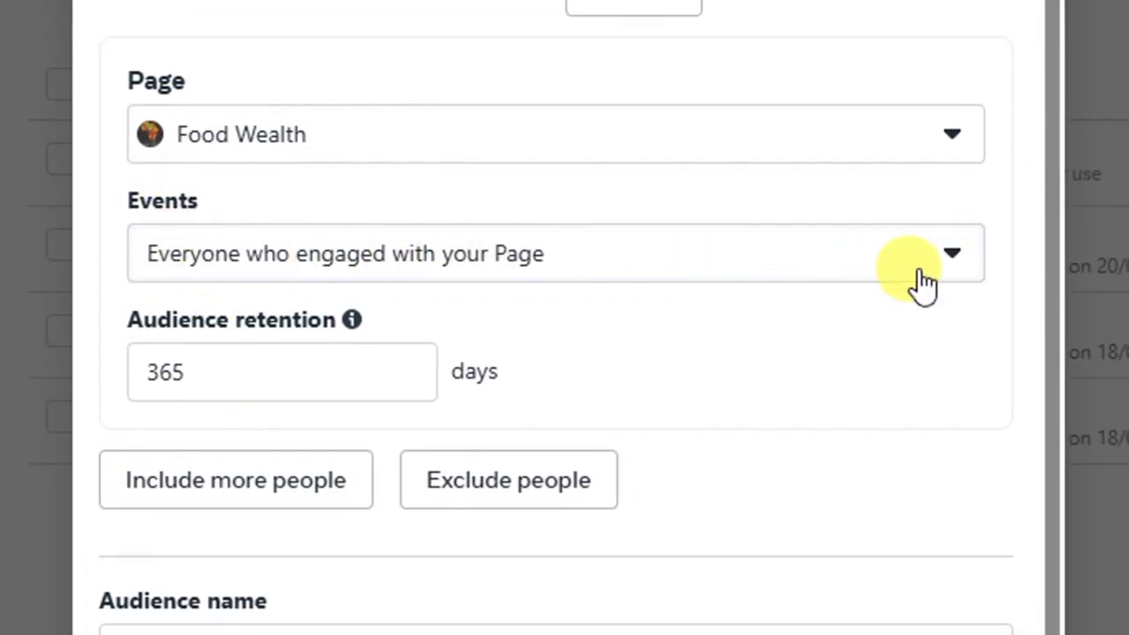
- Keep 'Everyone who engaged with your Page' as the event with 365-day retention
{"action": "left_click", "coordinate": [950, 260]}
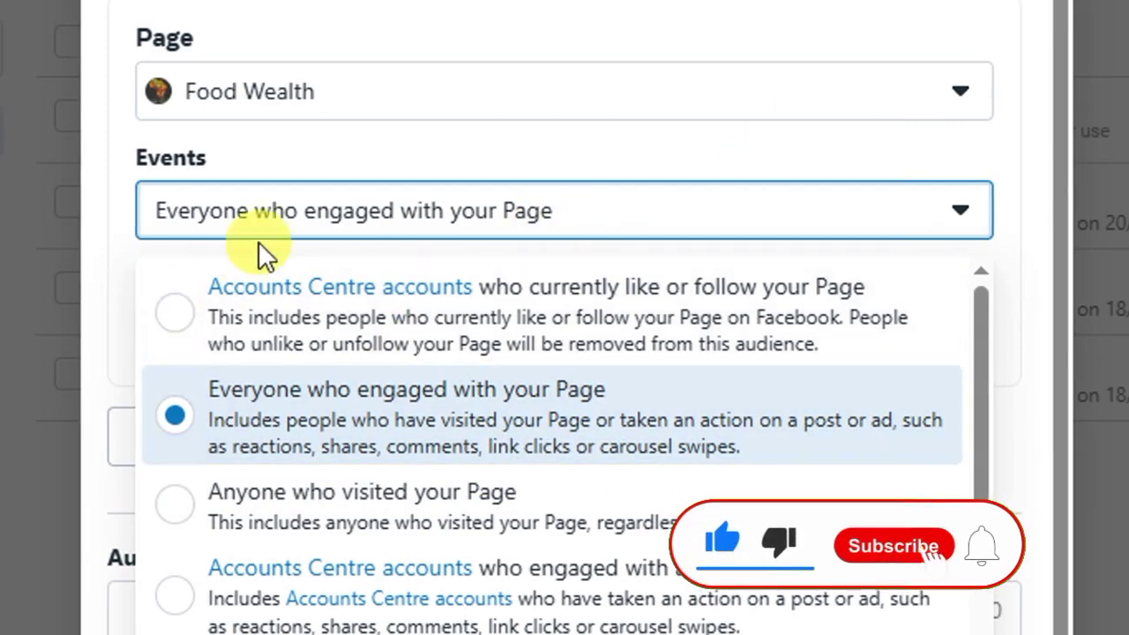
{"action": "left_click", "coordinate": [118, 240]}
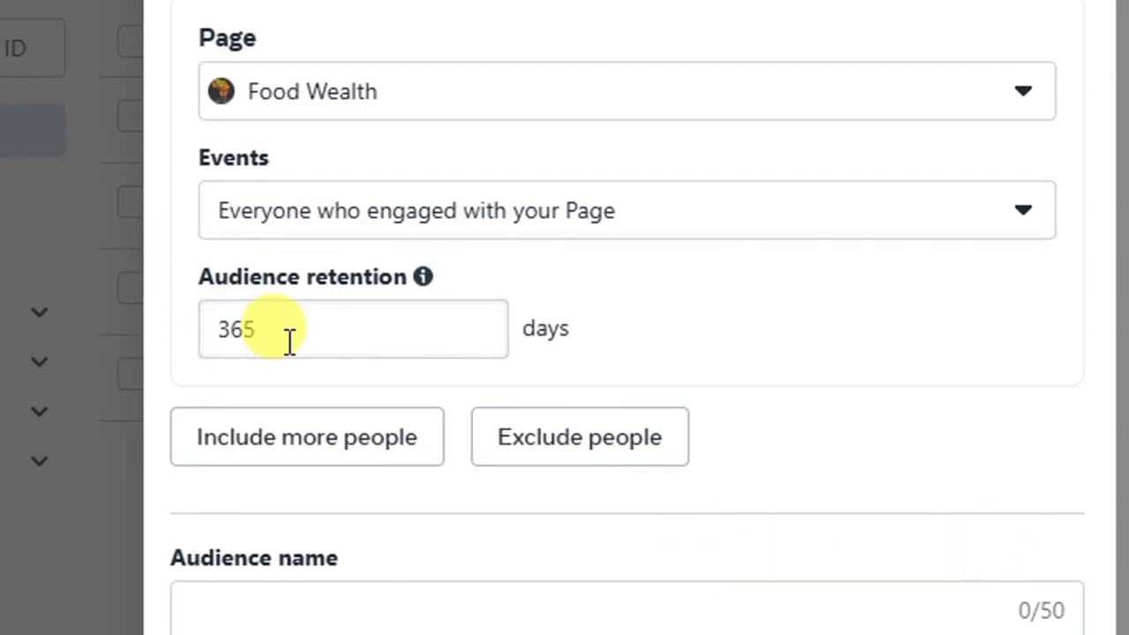
{"action": "scroll", "coordinate": [412, 537], "scroll_direction": "down", "scroll_amount": 1}
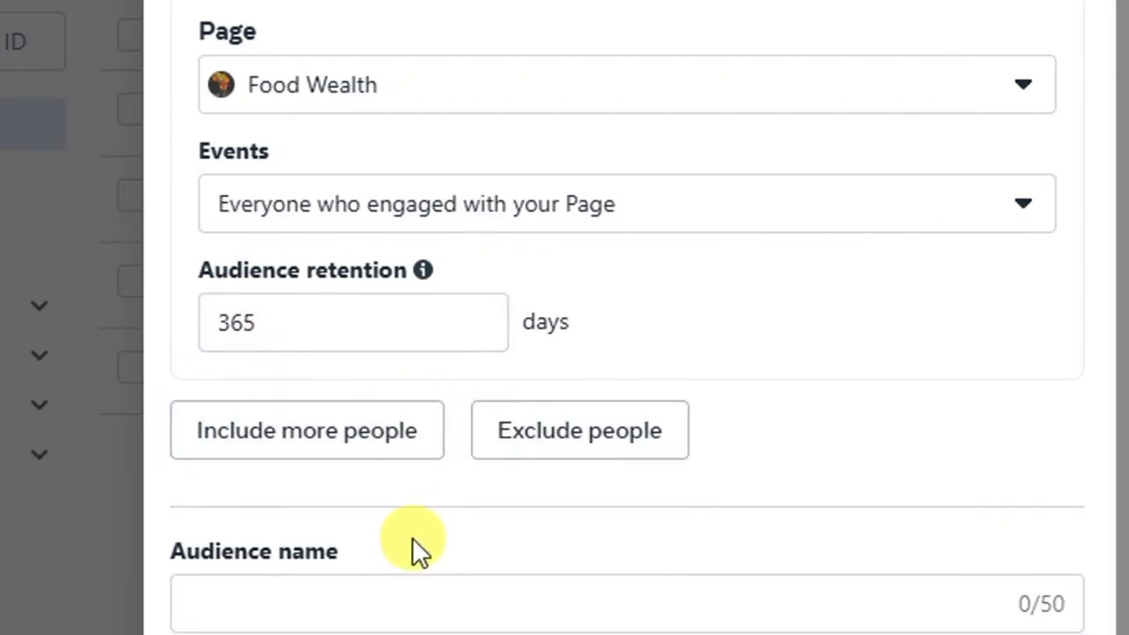
{"action": "scroll", "coordinate": [420, 505], "scroll_direction": "down", "scroll_amount": 1}
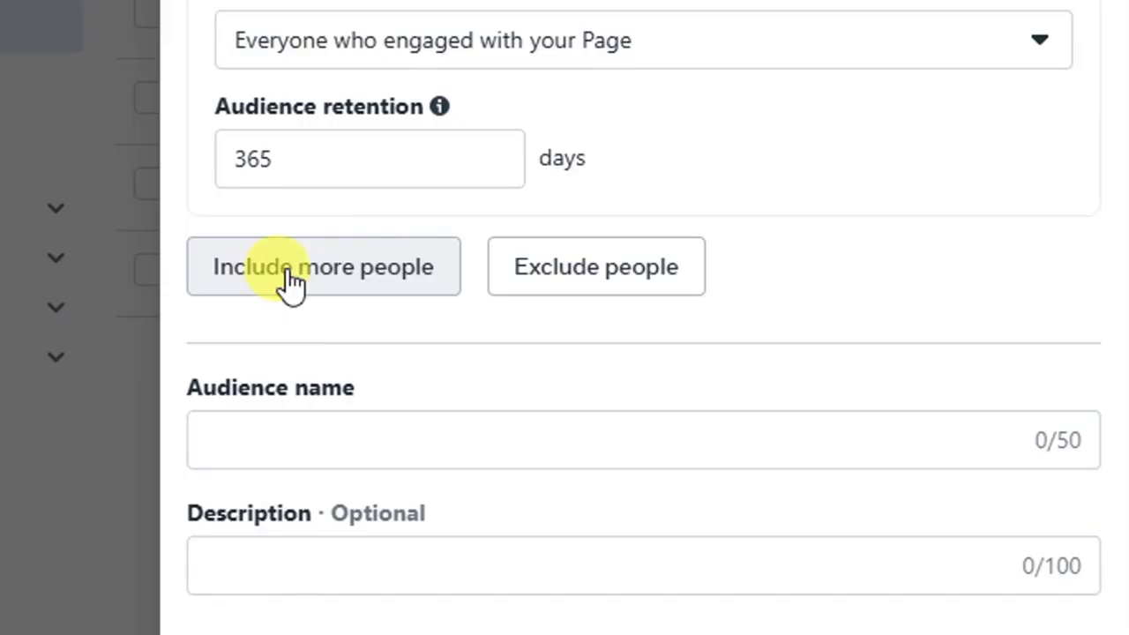
{"action": "scroll", "coordinate": [260, 88], "scroll_direction": "up", "scroll_amount": 3}
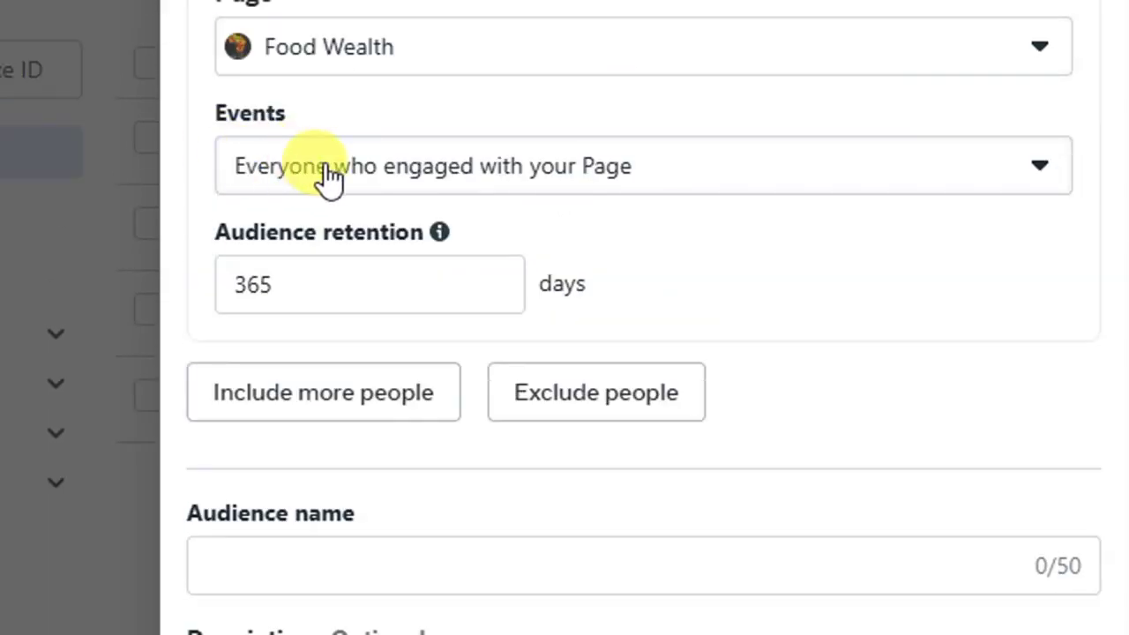
{"action": "scroll", "coordinate": [242, 537], "scroll_direction": "down", "scroll_amount": 5}
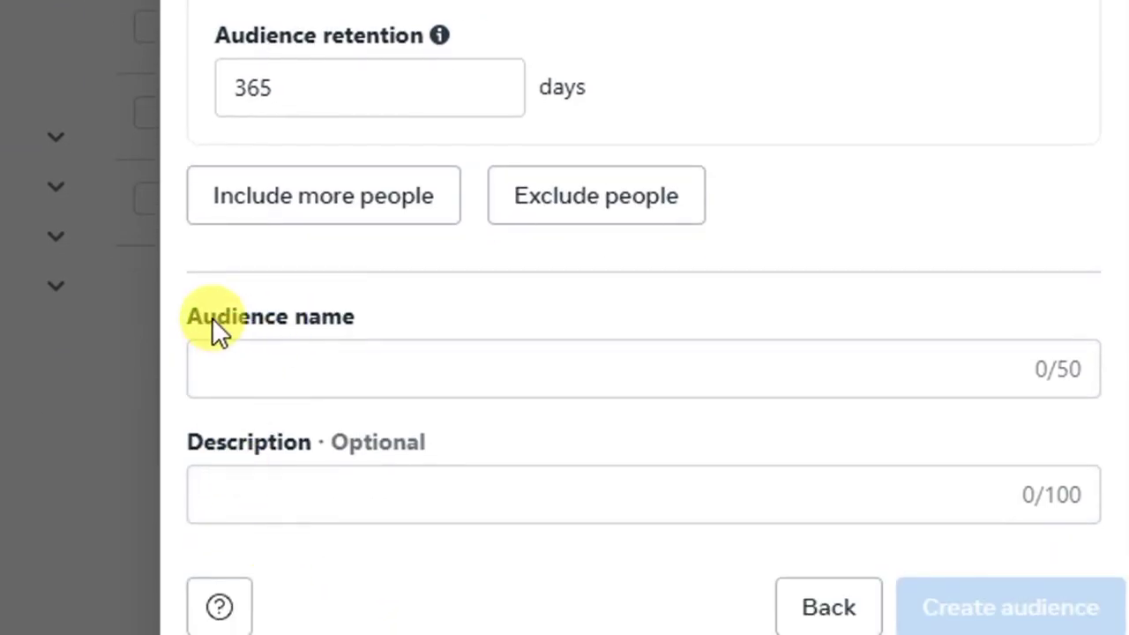
- Name the page-engagement audience 'page visitors' and create it
{"action": "left_click", "coordinate": [220, 371]}
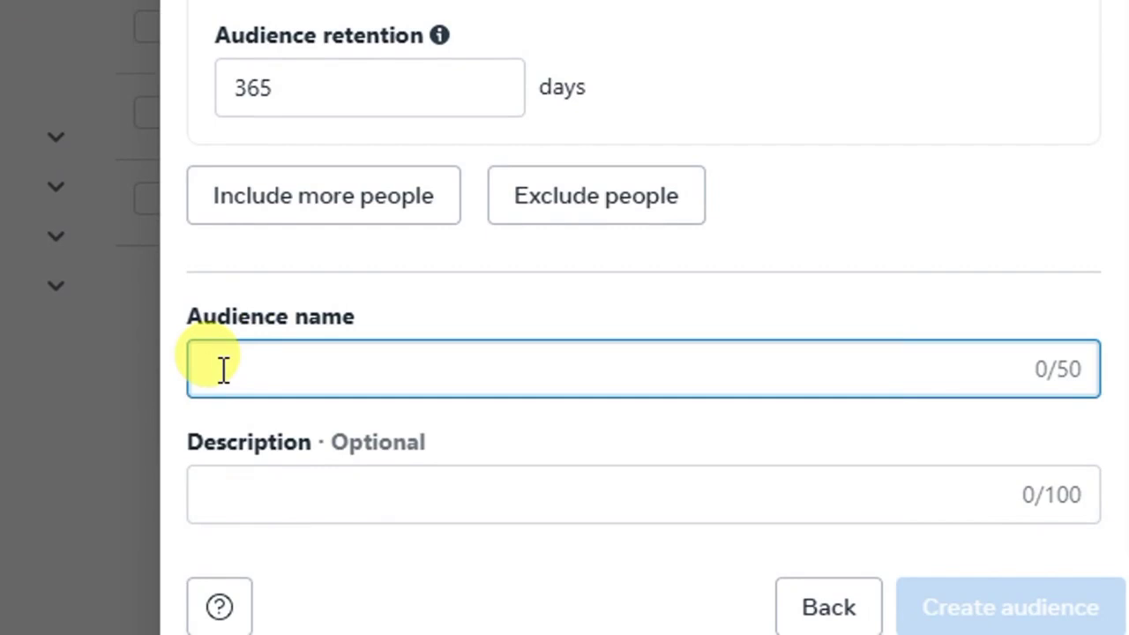
{"action": "type", "text": "page v"}
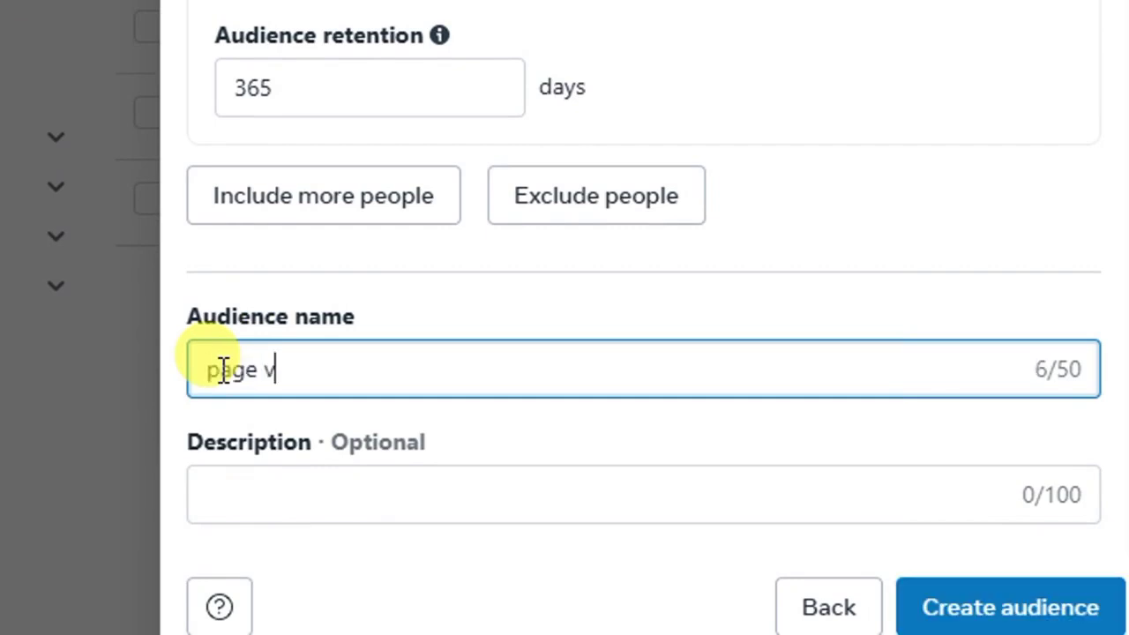
{"action": "type", "text": "isitors"}
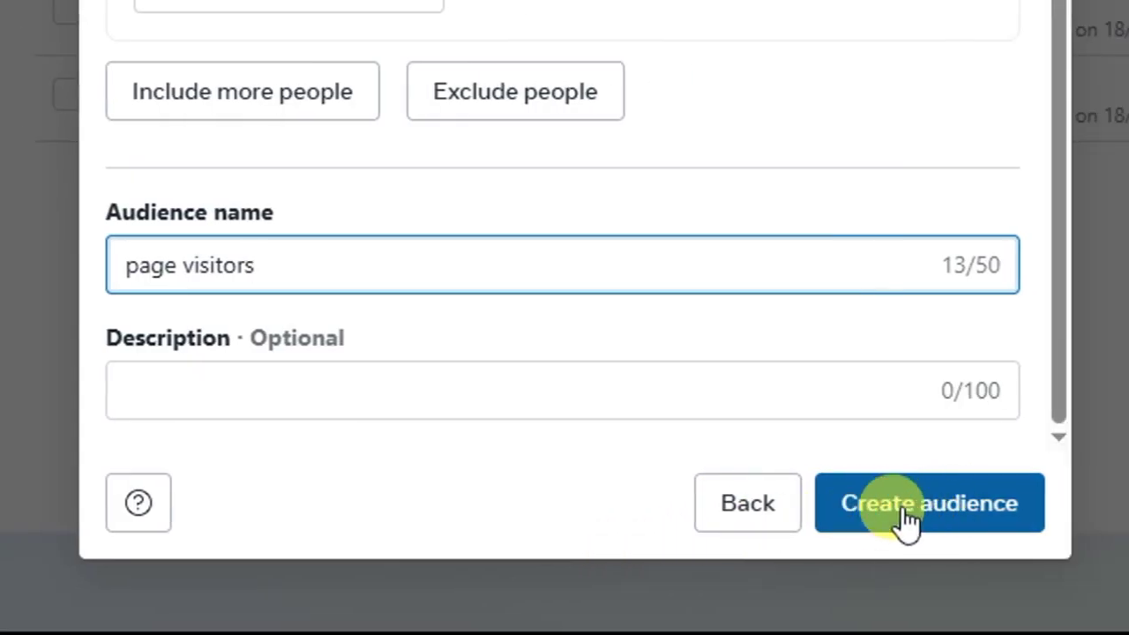
{"action": "left_click", "coordinate": [920, 525]}
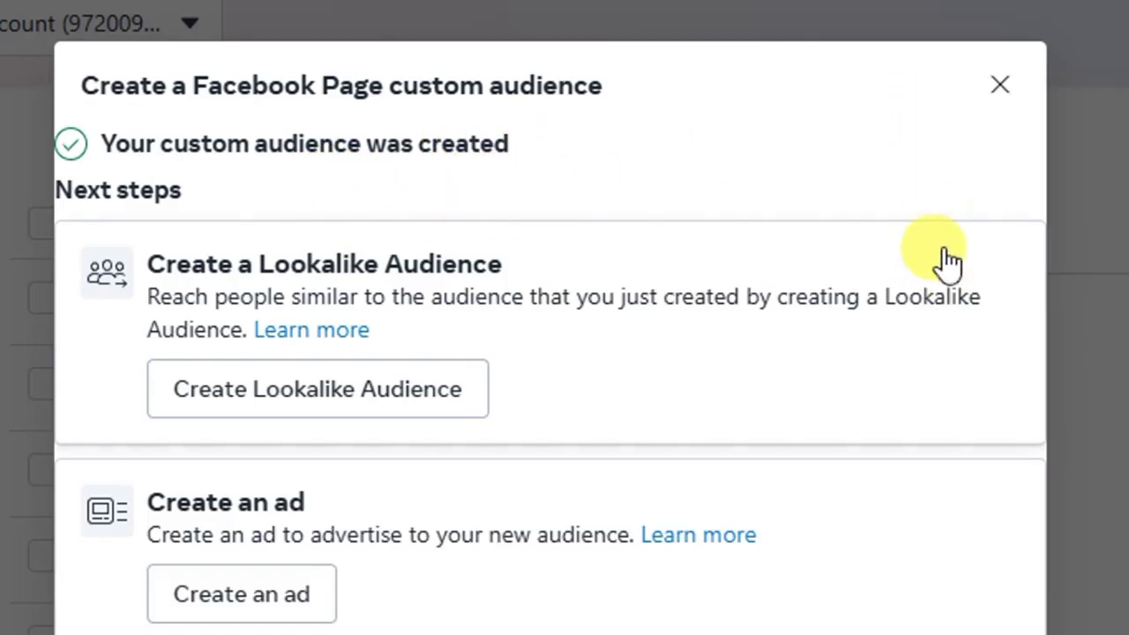
- Close the confirmation and create a manual Engagement campaign, 'New Engagement campaign'
{"action": "left_click", "coordinate": [1000, 85]}
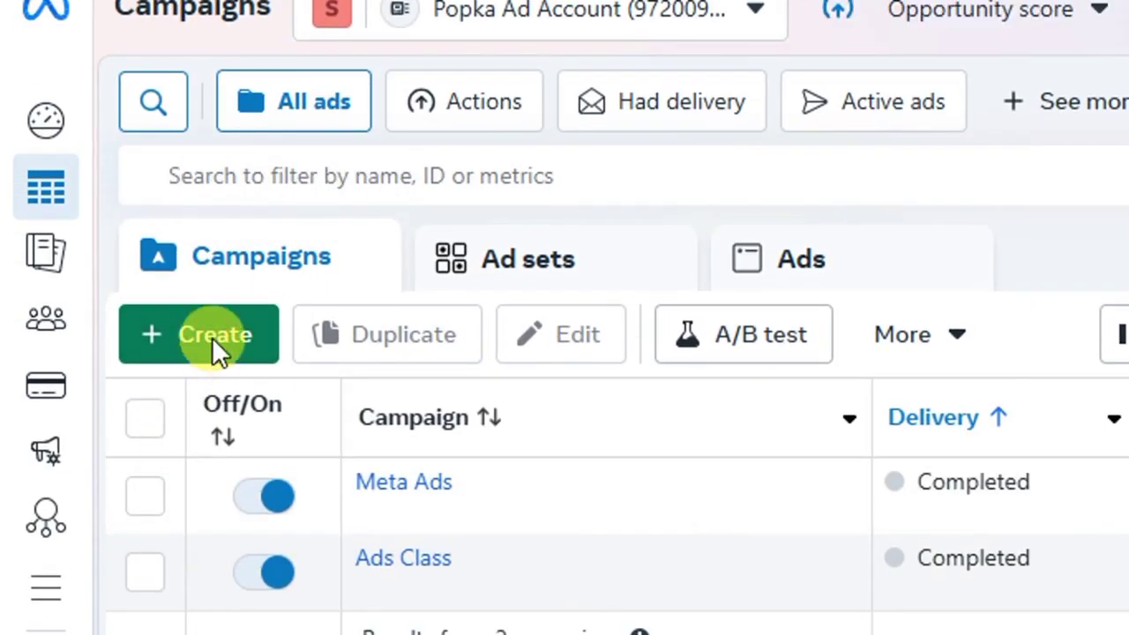
{"action": "left_click", "coordinate": [211, 337]}
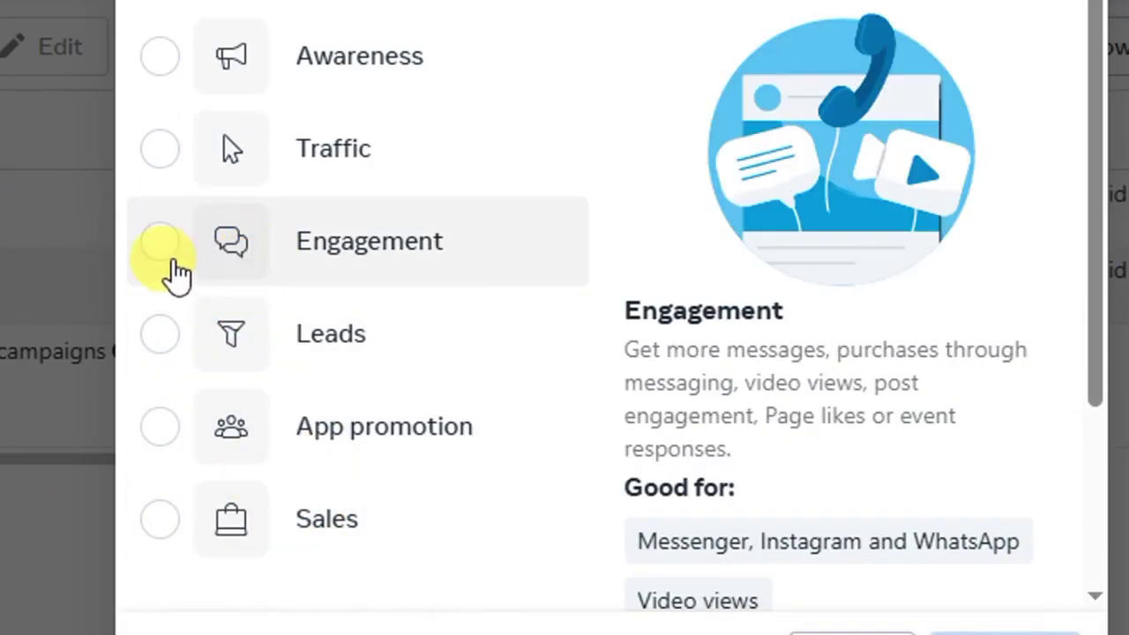
{"action": "left_click", "coordinate": [160, 247]}
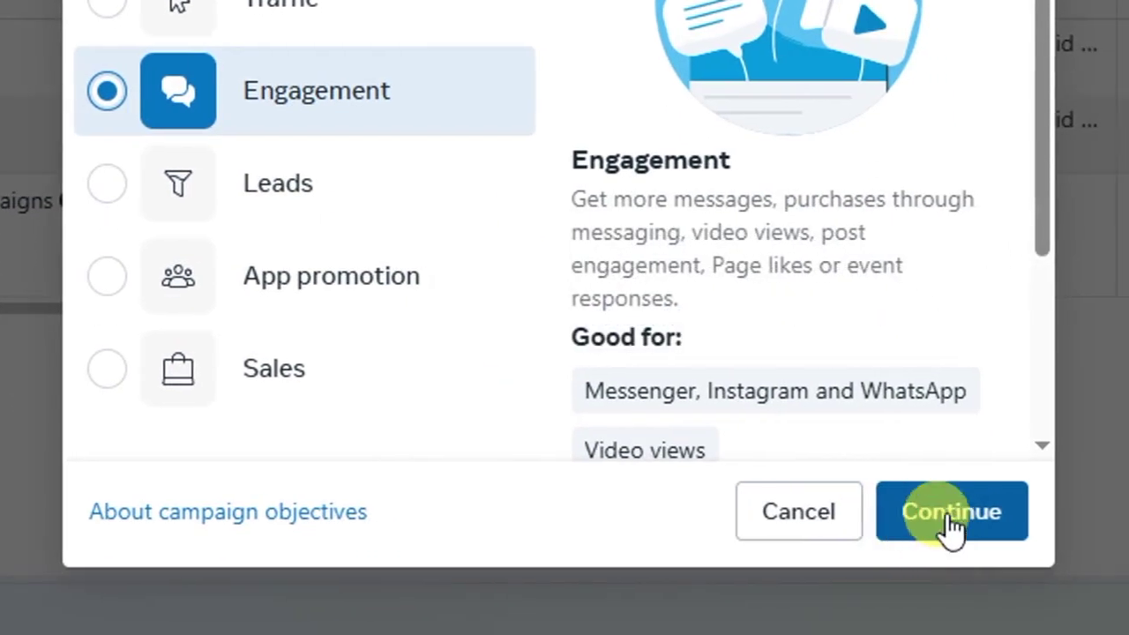
{"action": "left_click", "coordinate": [951, 554]}
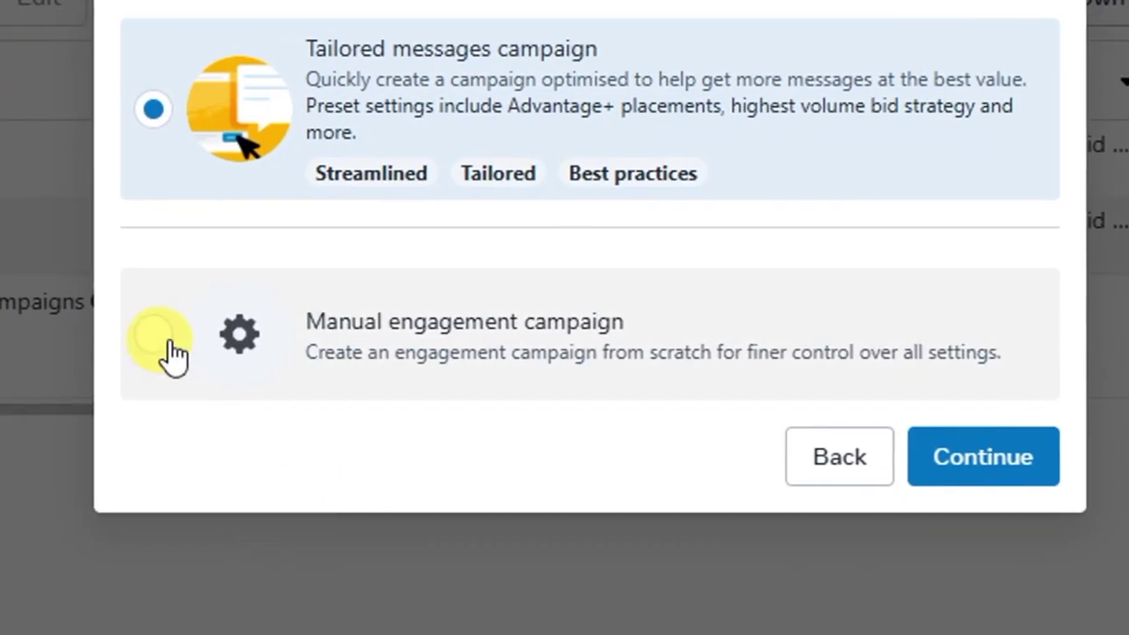
{"action": "left_click", "coordinate": [169, 346]}
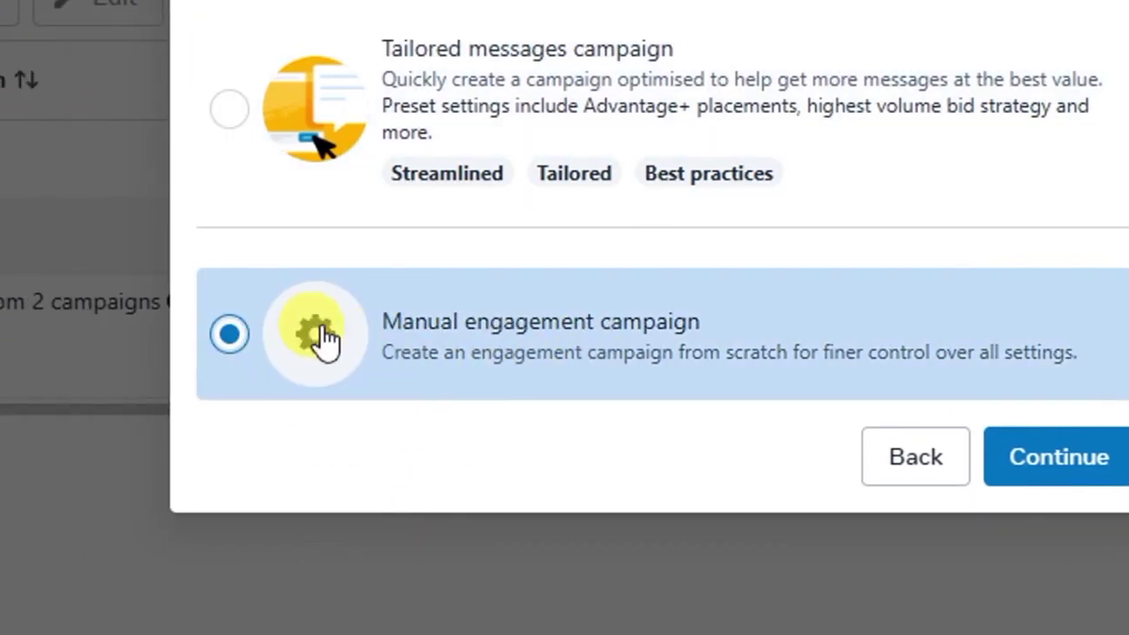
{"action": "left_click", "coordinate": [995, 468]}
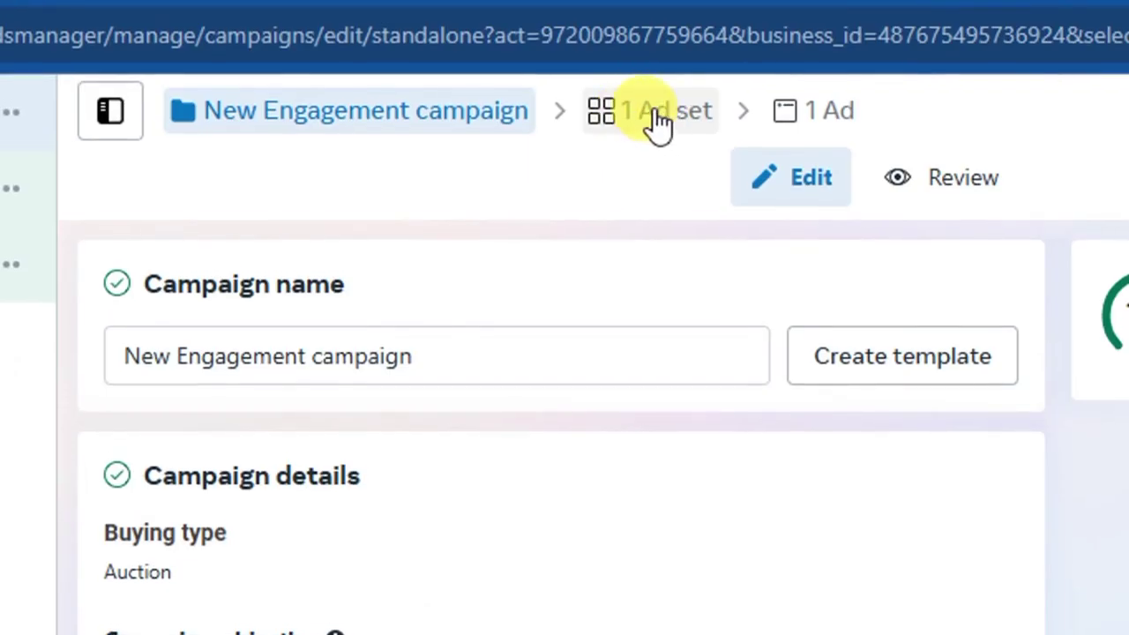
- Change the ad set's location targeting from Nigeria to Lagos, Lagos State, Nigeria
{"action": "left_click", "coordinate": [657, 123]}
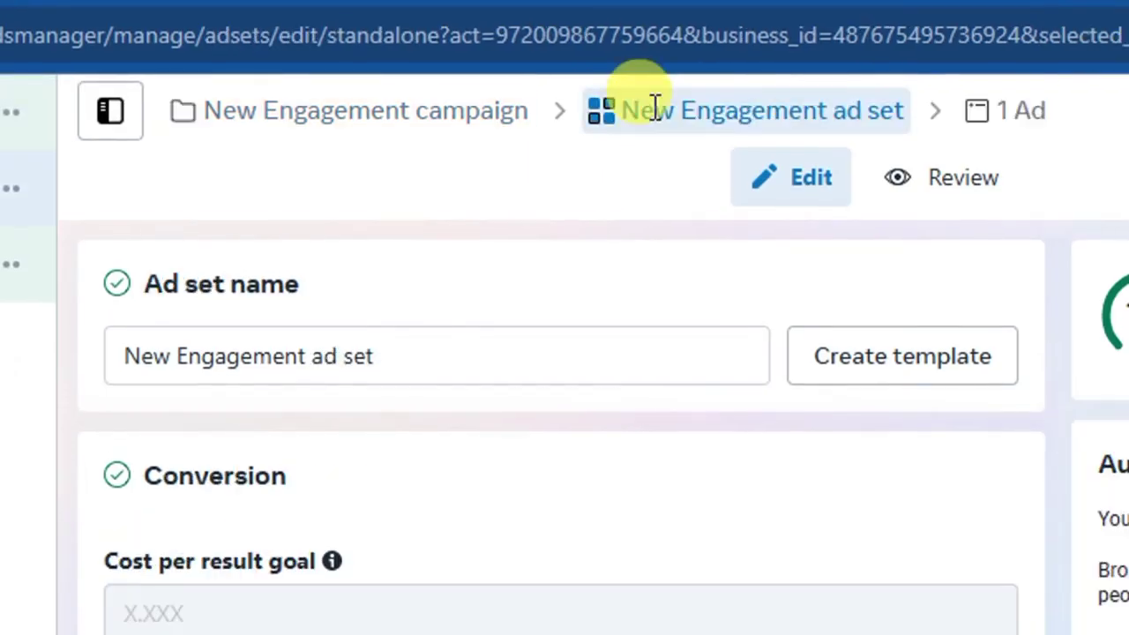
{"action": "scroll", "coordinate": [391, 441], "scroll_direction": "down", "scroll_amount": 2}
{"action": "scroll", "coordinate": [420, 530], "scroll_direction": "down", "scroll_amount": 5}
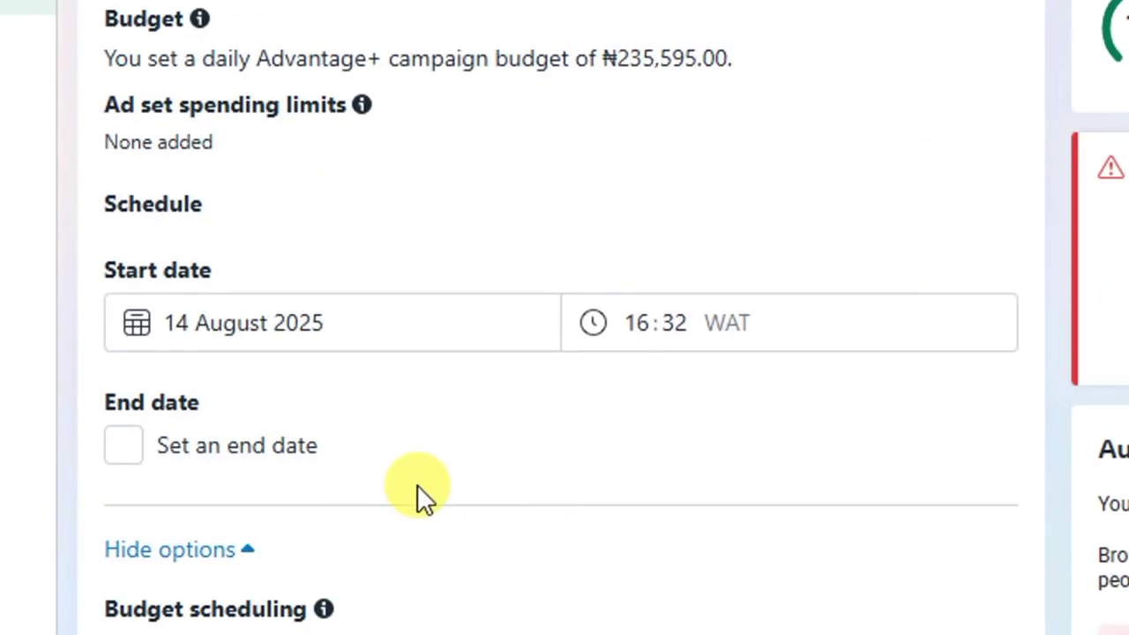
{"action": "scroll", "coordinate": [415, 494], "scroll_direction": "down", "scroll_amount": 10}
{"action": "scroll", "coordinate": [379, 441], "scroll_direction": "up", "scroll_amount": 8}
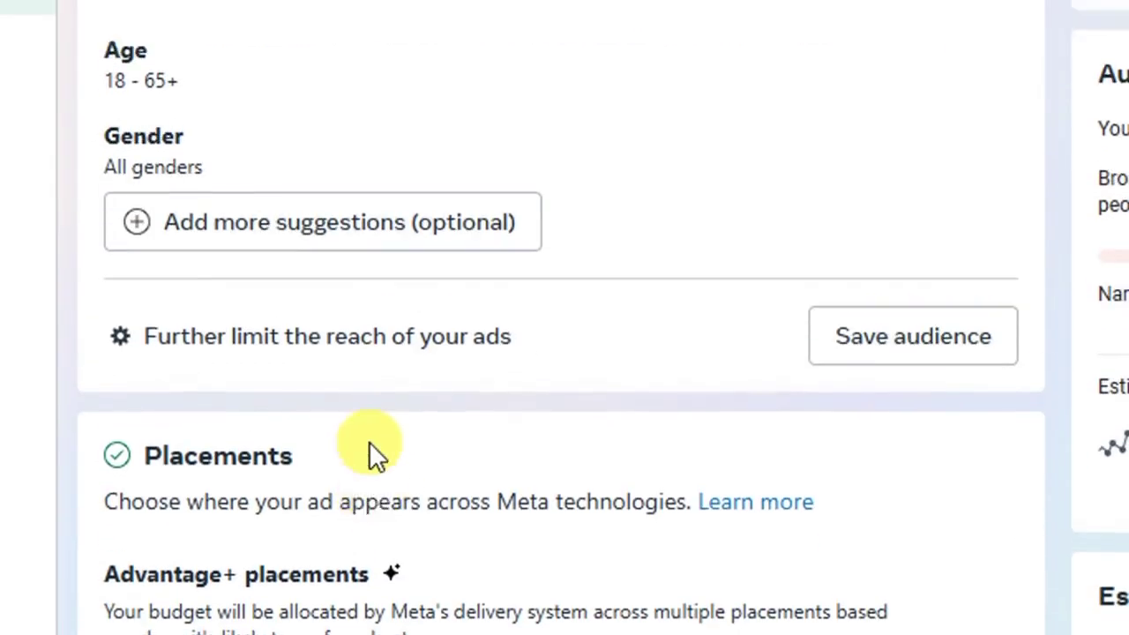
{"action": "scroll", "coordinate": [194, 191], "scroll_direction": "down", "scroll_amount": 2}
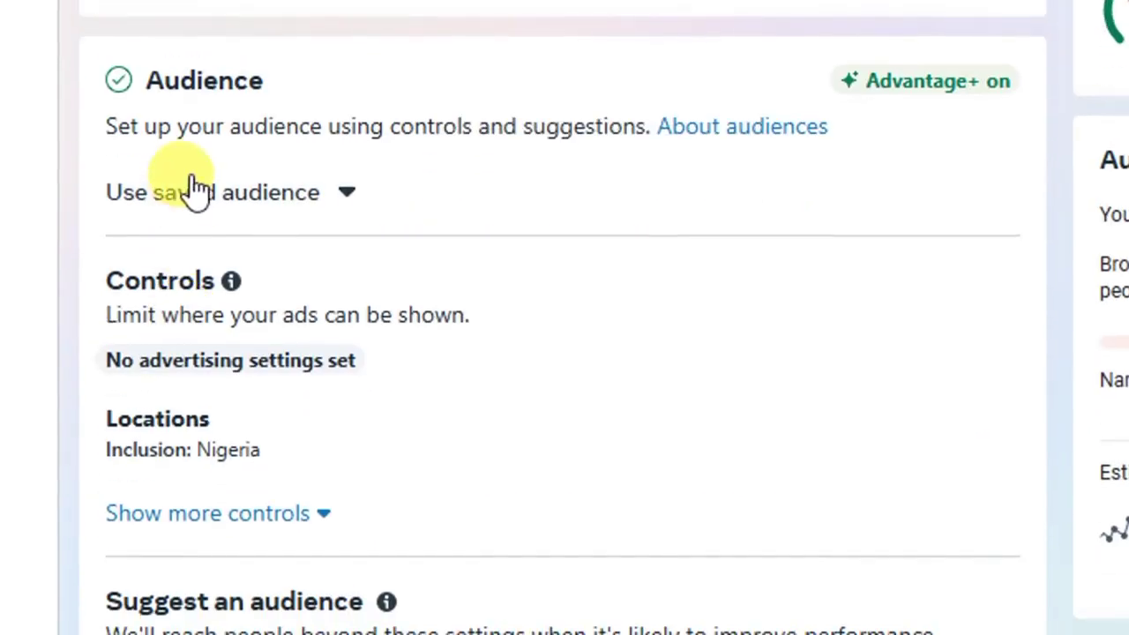
{"action": "scroll", "coordinate": [217, 462], "scroll_direction": "down", "scroll_amount": 2}
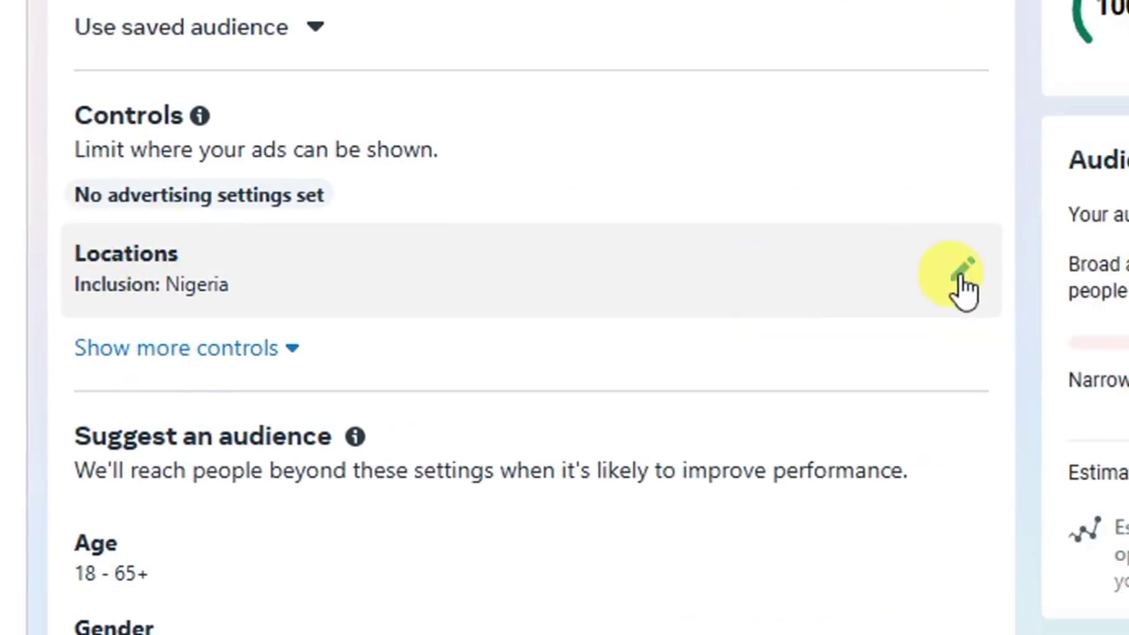
{"action": "left_click", "coordinate": [1022, 270]}
{"action": "left_click", "coordinate": [364, 532]}
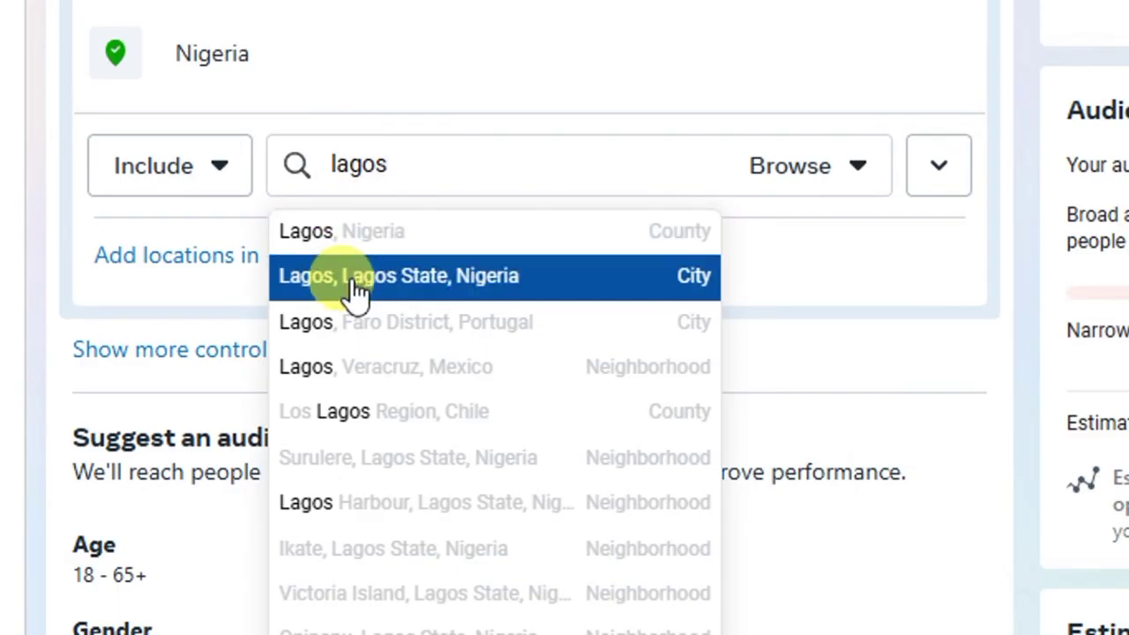
{"action": "left_click", "coordinate": [357, 276]}
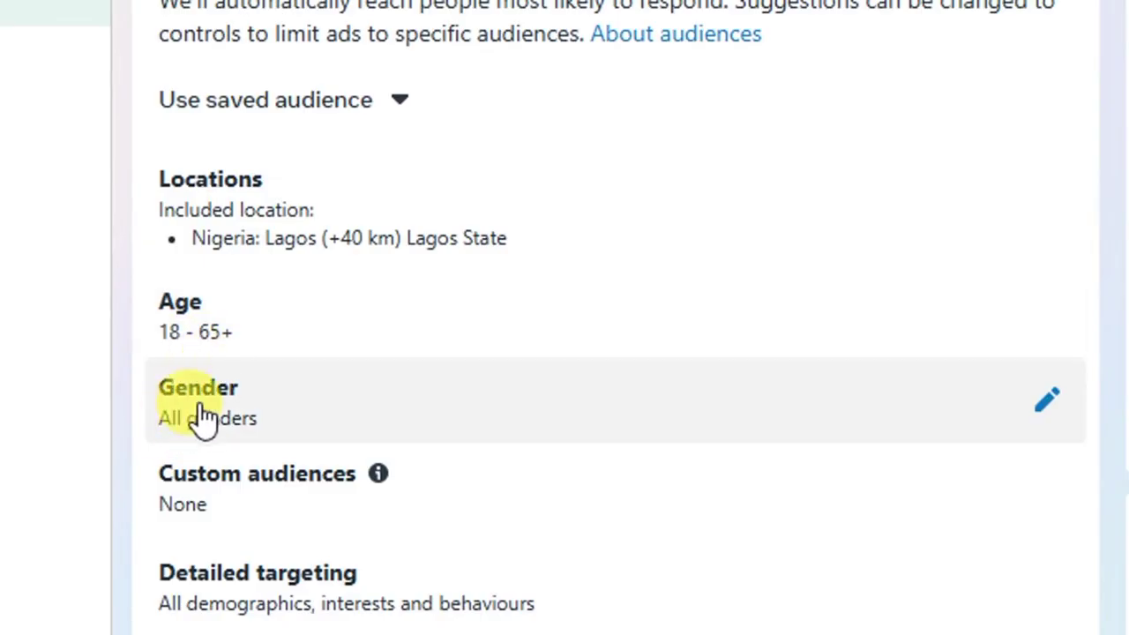
- Add the existing 'page visitors' custom audience to the ad set's Custom audiences targeting
{"action": "scroll", "coordinate": [219, 429], "scroll_direction": "down", "scroll_amount": 2}
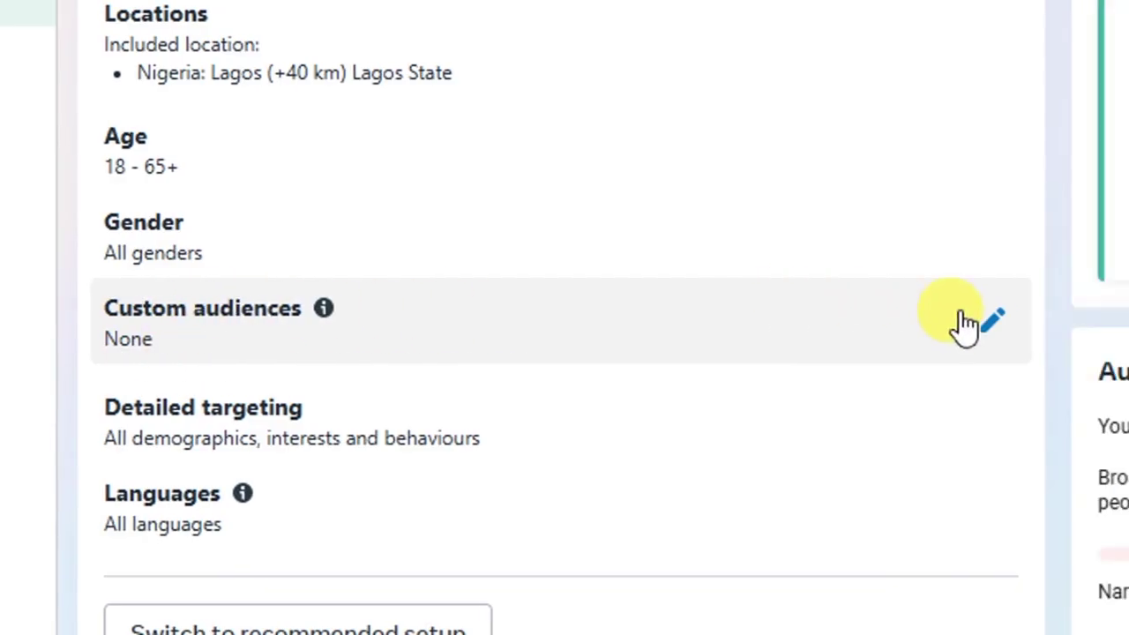
{"action": "left_click", "coordinate": [953, 335]}
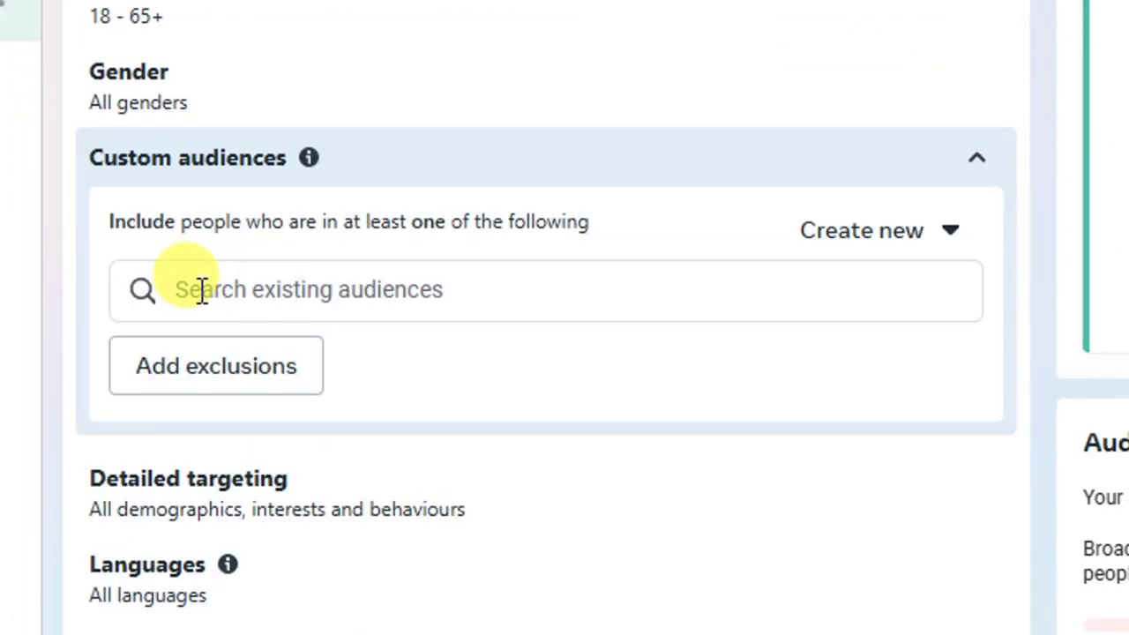
{"action": "left_click", "coordinate": [202, 291]}
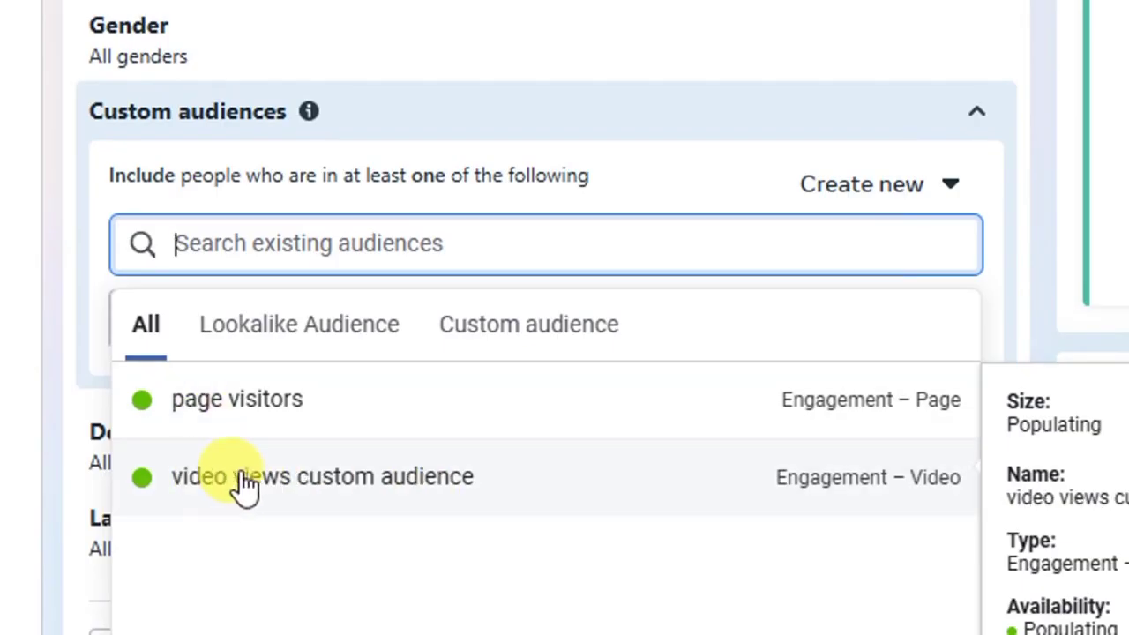
{"action": "left_click", "coordinate": [251, 401]}
{"action": "left_click", "coordinate": [256, 303]}
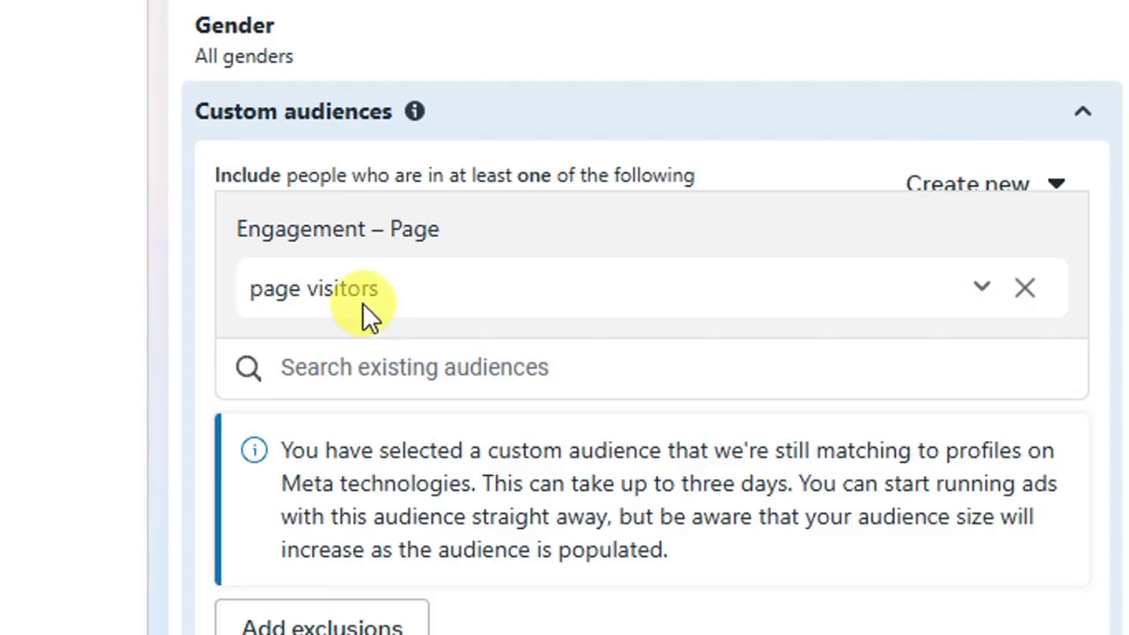